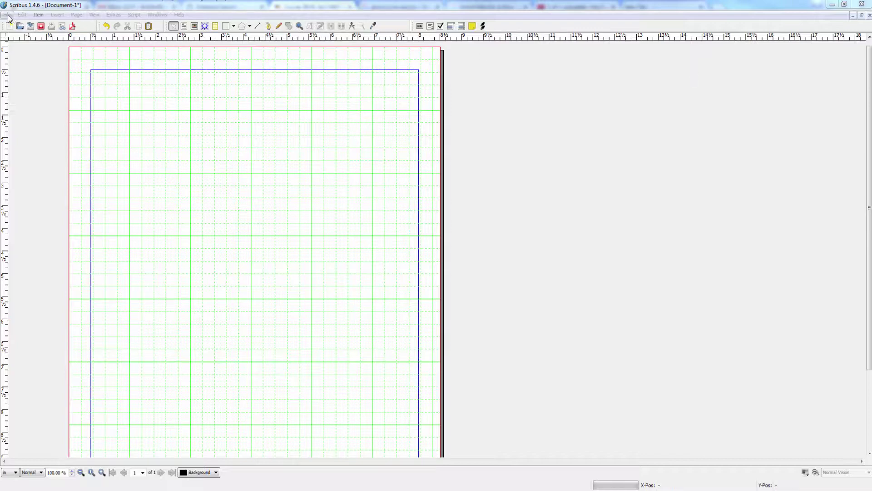
Open the document's color list and move its dialog clear of the page to review the default colors.
click(23, 16)
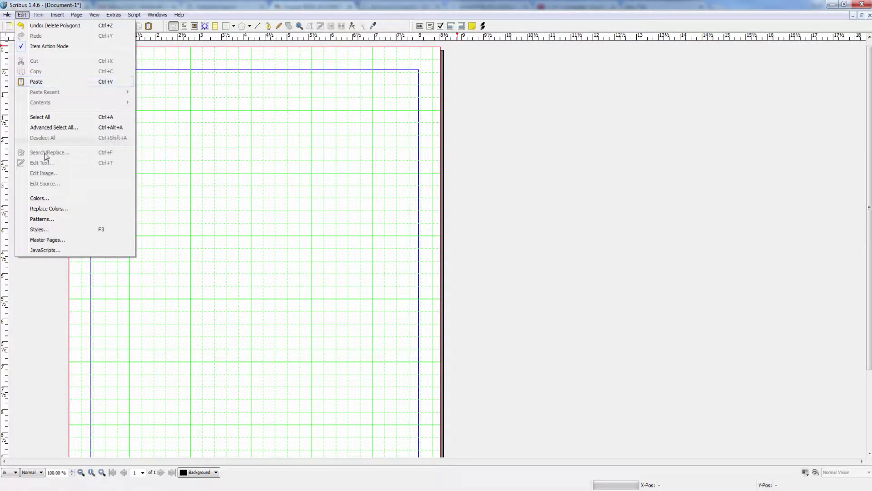
click(43, 199)
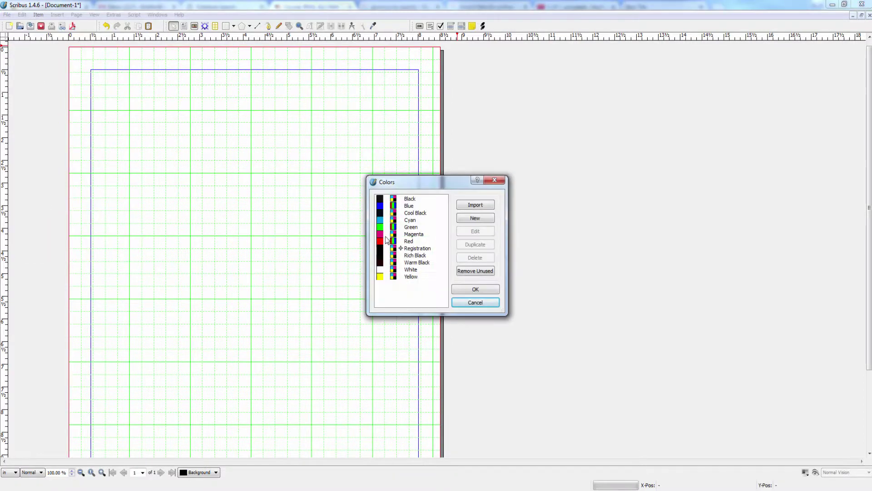
drag(424, 182, 550, 129)
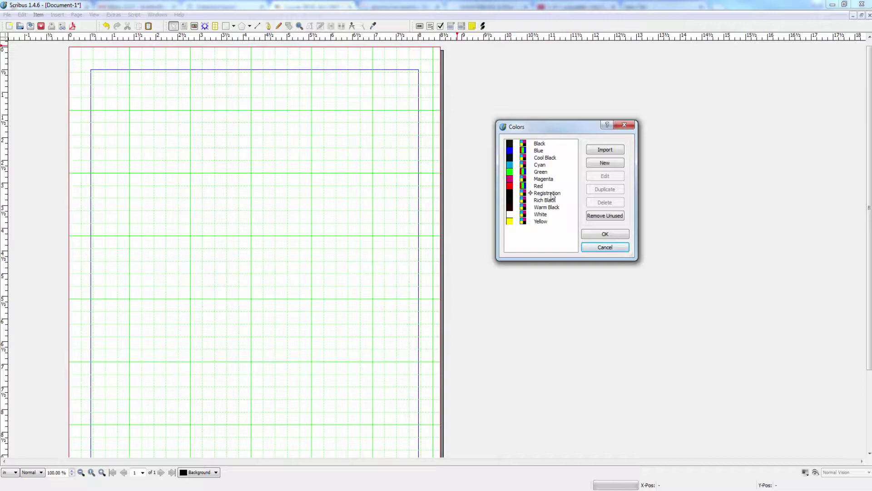
mouse_move(549, 196)
mouse_move(510, 197)
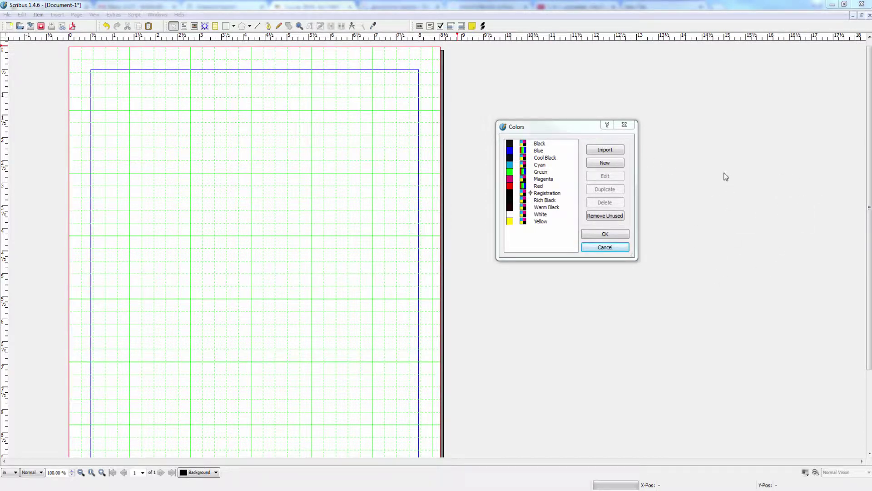
Review the file types accepted for importing colors, then leave without importing anything.
click(608, 150)
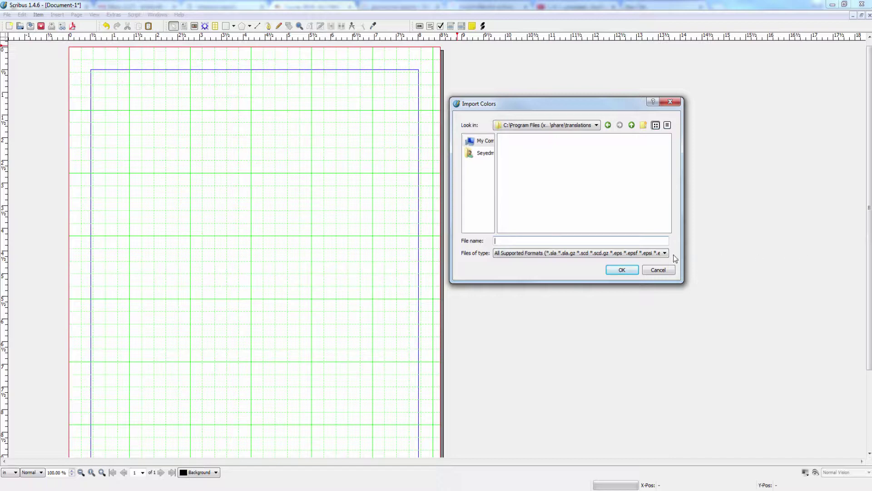
key(Tab)
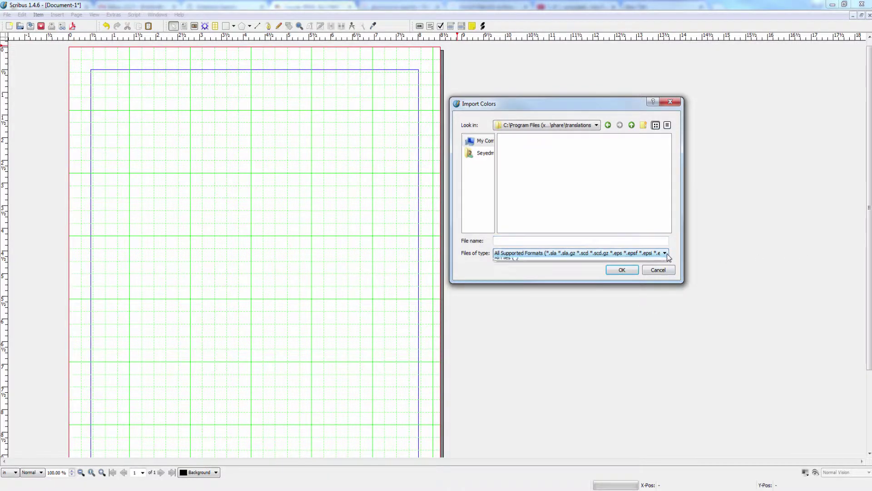
click(666, 254)
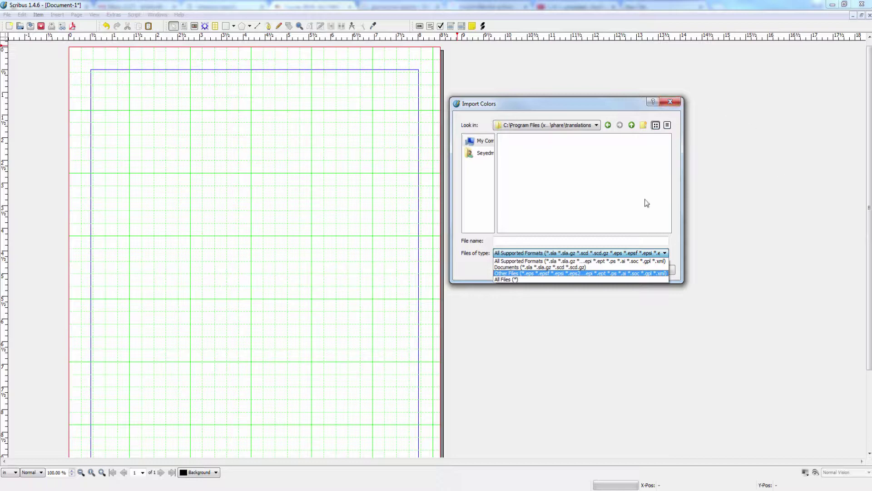
click(671, 100)
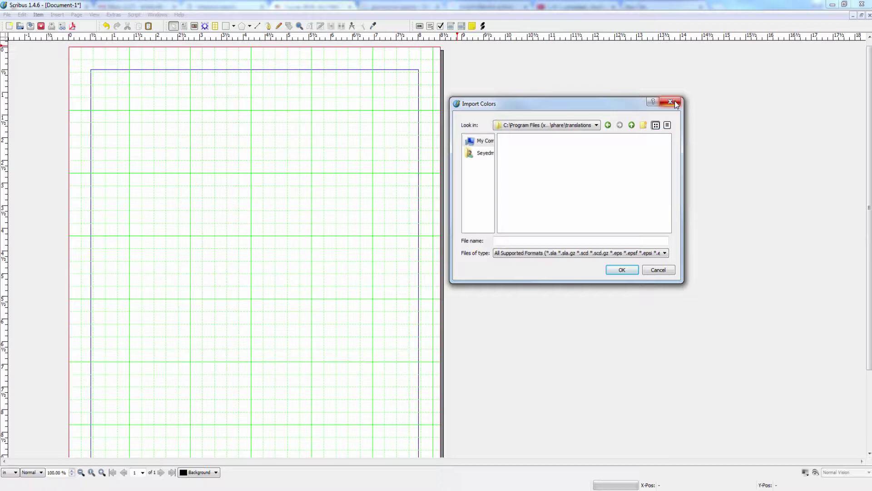
click(658, 270)
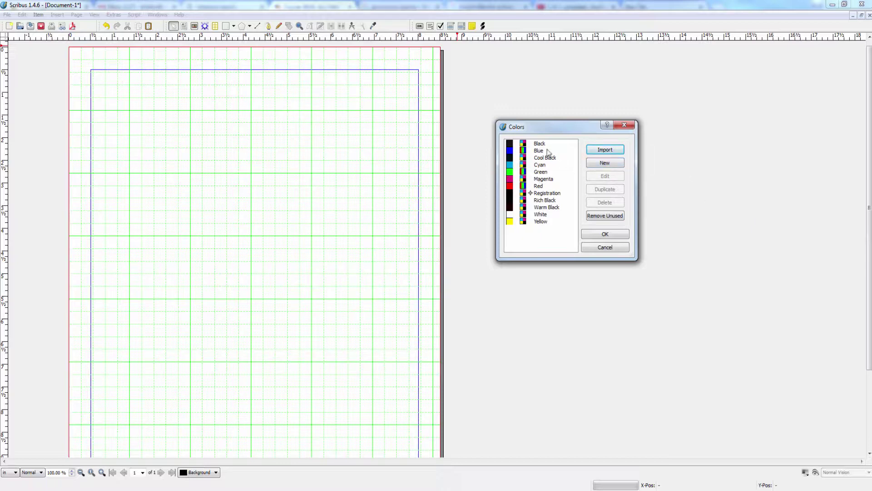
Start a new color, try the RGB color model, and set the model back to CMYK.
click(615, 164)
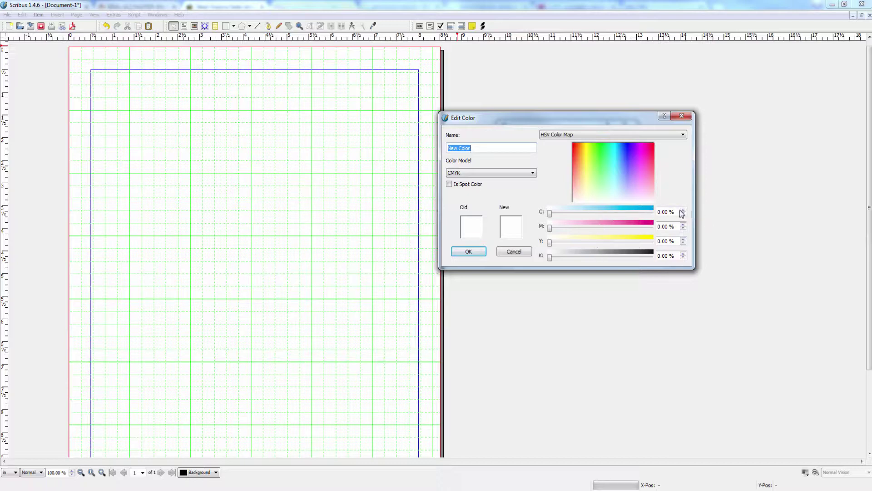
click(534, 174)
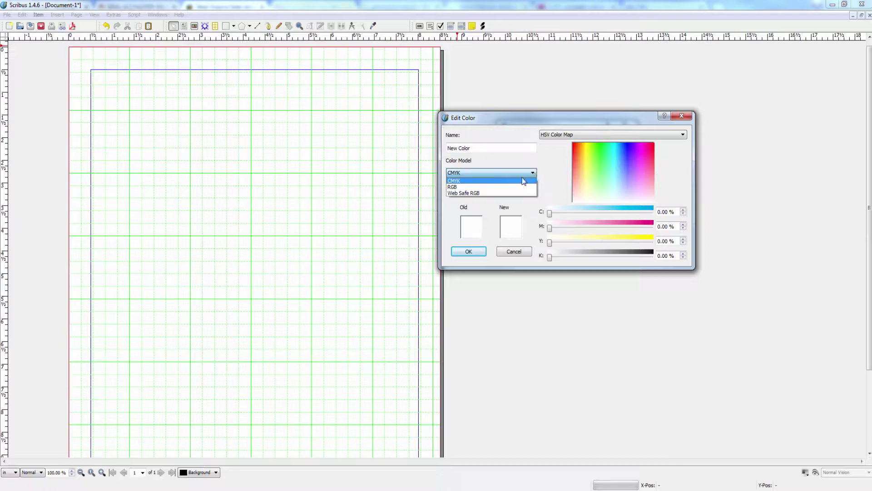
click(465, 187)
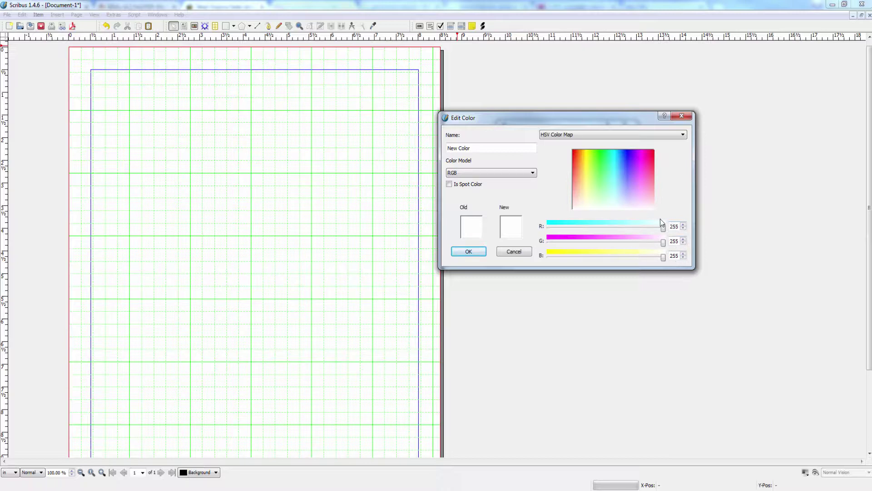
click(532, 174)
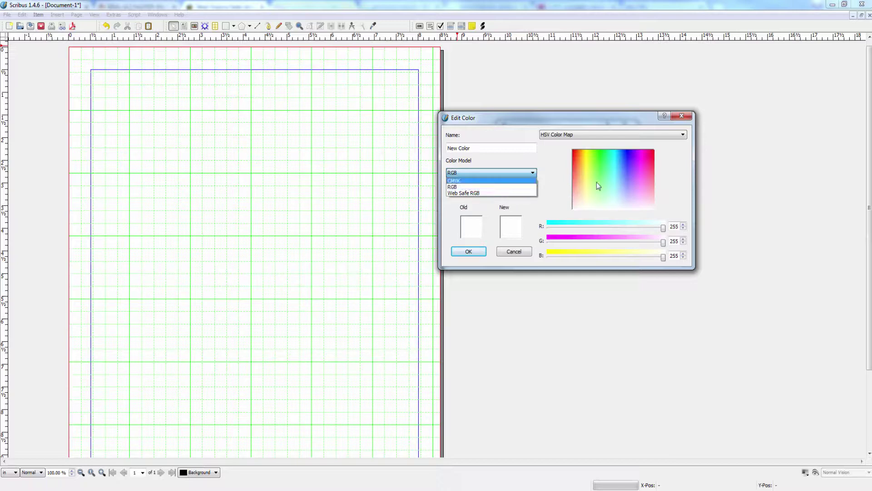
click(453, 182)
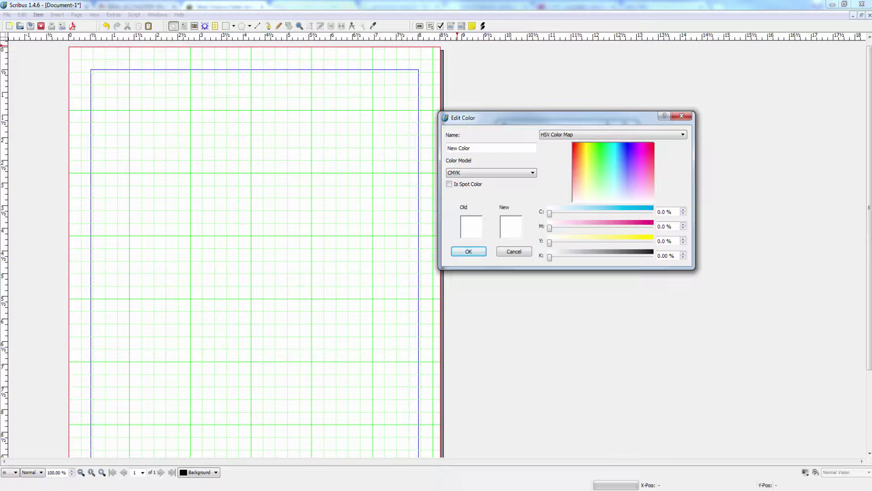
Switch to the West Virginia State University site in Chrome and open its Publications, Design, Photography, Printing page under University Relations & Operations.
click(238, 490)
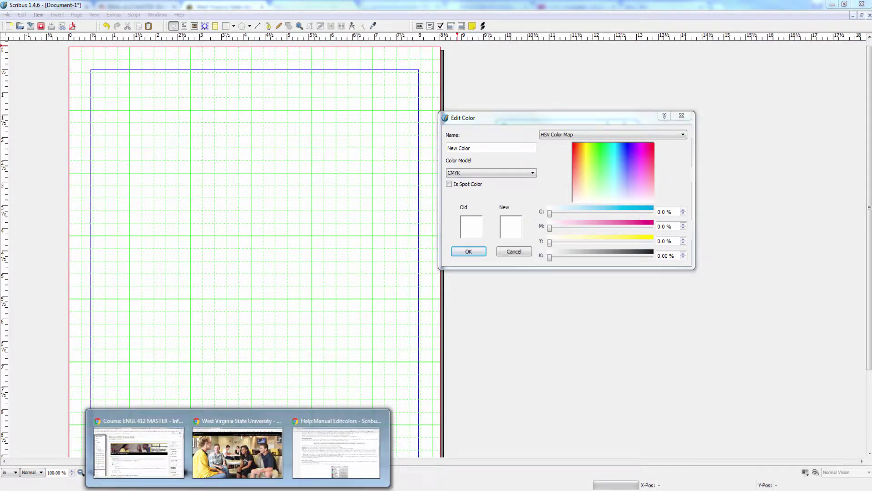
click(240, 468)
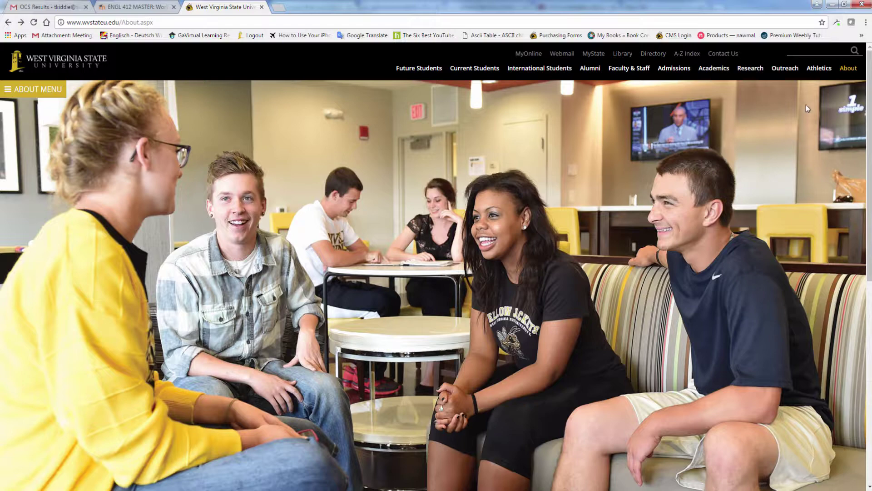
click(854, 71)
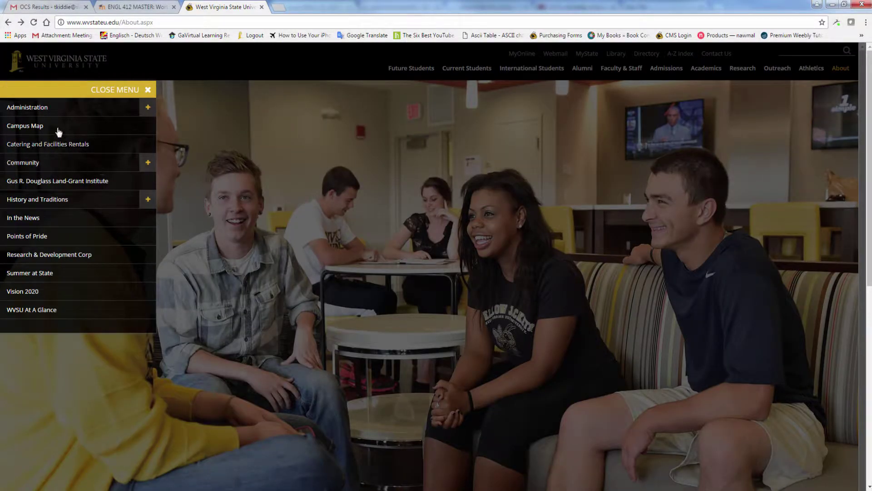
click(148, 108)
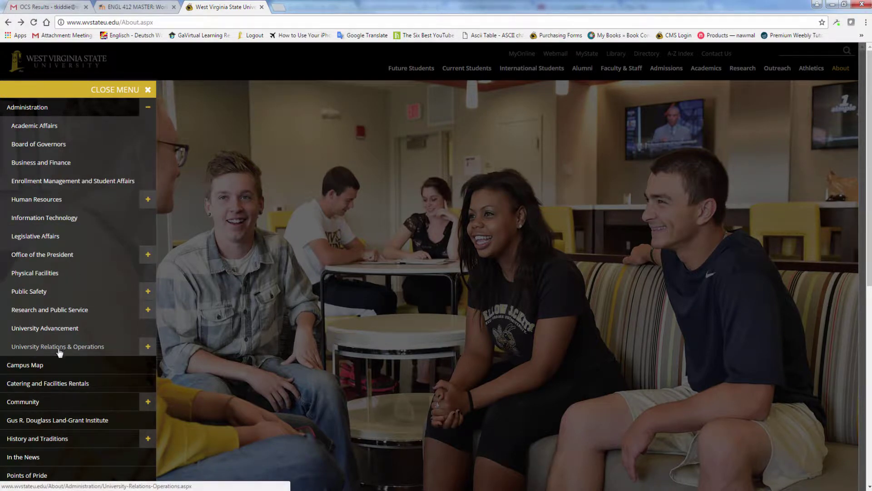
click(148, 347)
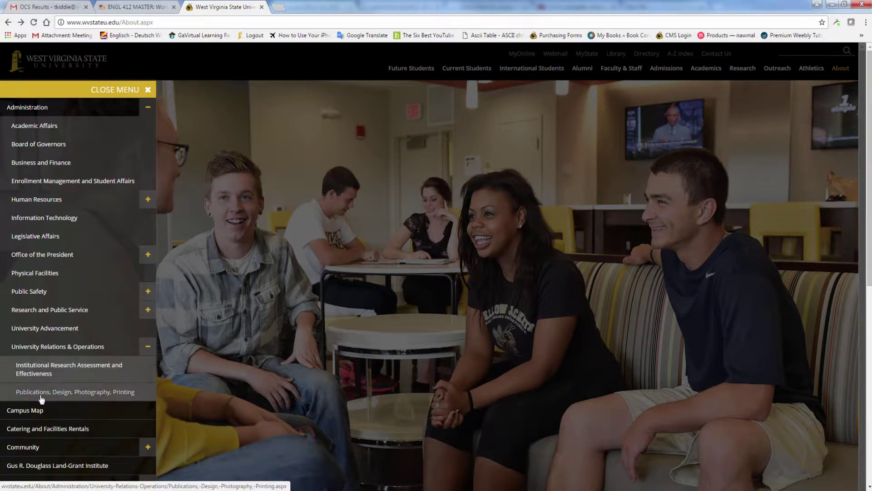
click(88, 391)
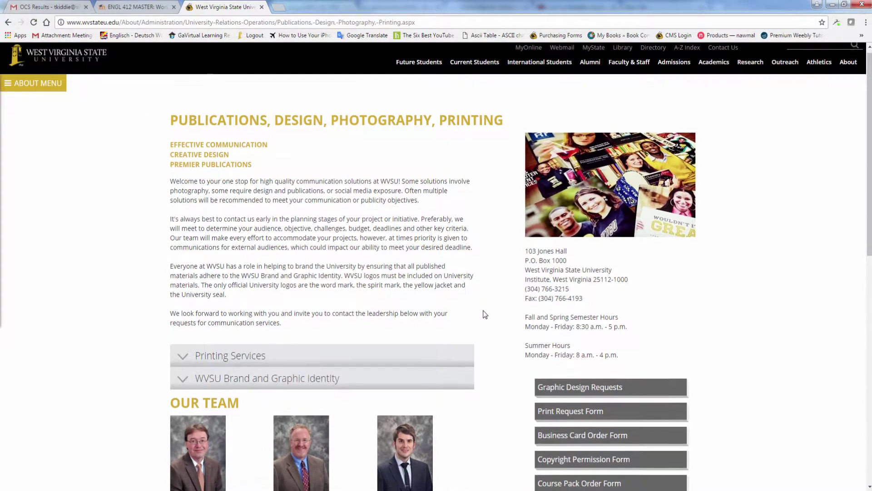
Open the WVSU Brand and Graphic Identity booklet and look through it for the official color specifications.
scroll(389, 290, down, 4)
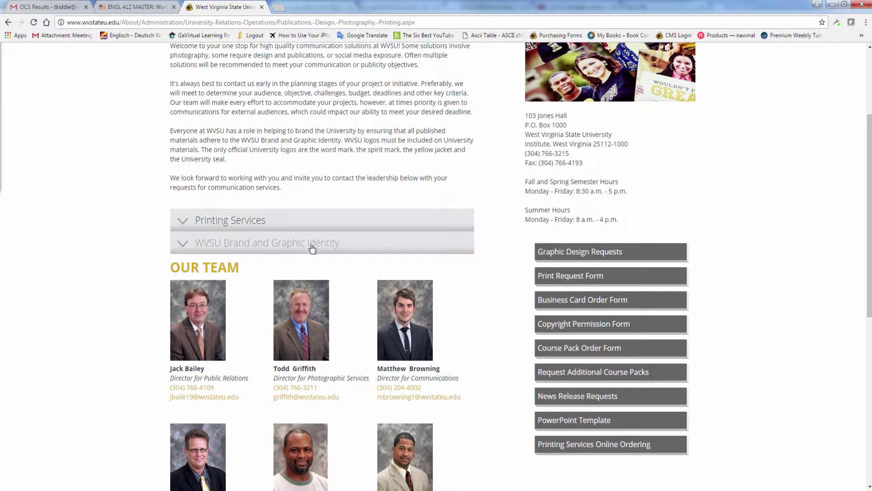
click(350, 245)
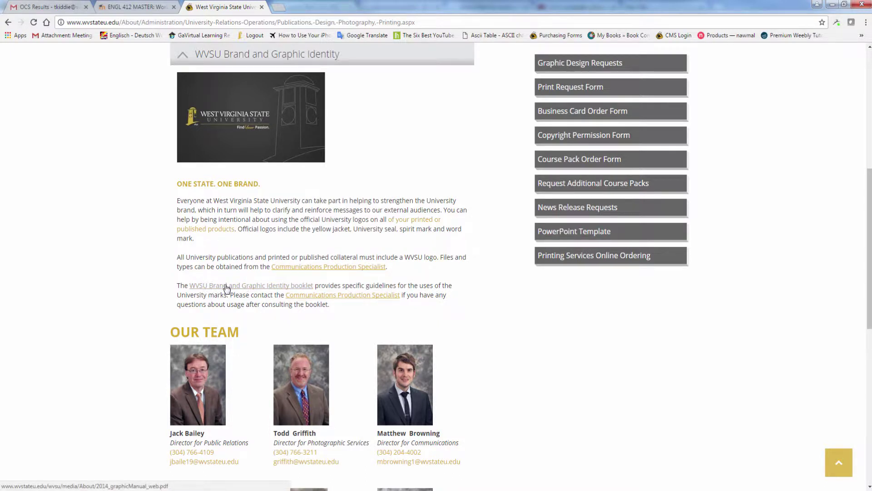
click(256, 290)
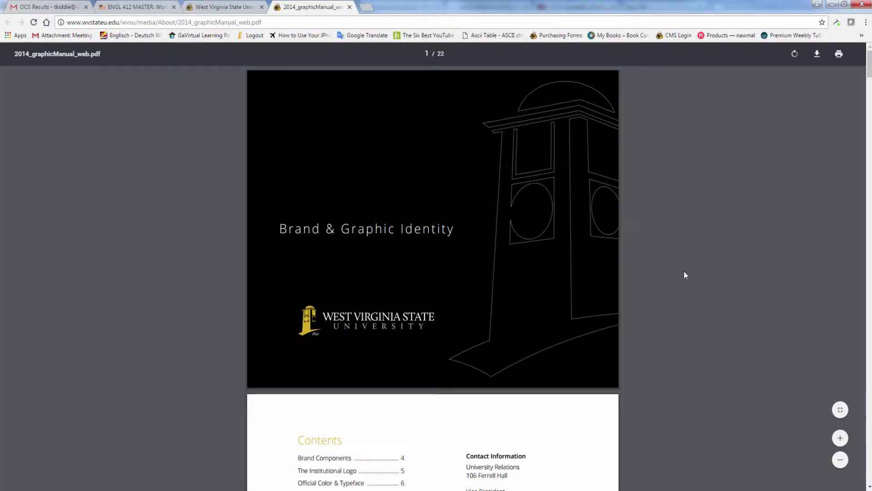
scroll(684, 271, down, 8)
scroll(684, 270, down, 20)
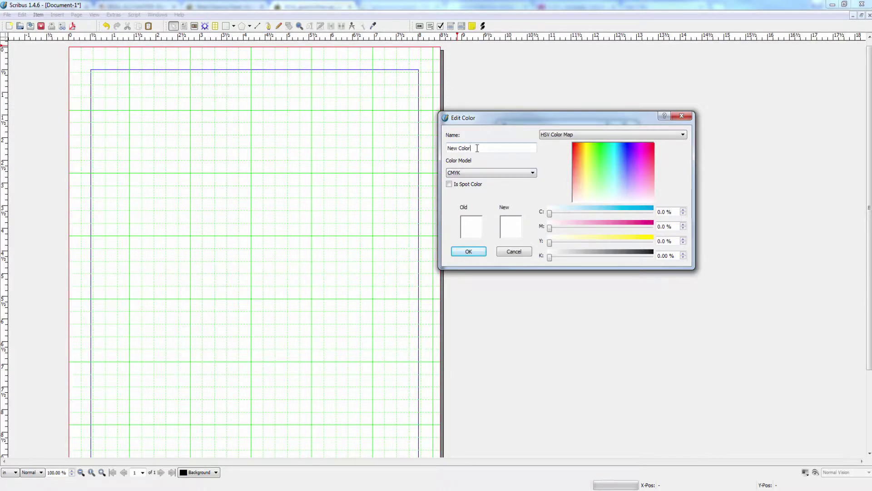
Return to Scribus, name the new color PMS 7752C and mark it as a spot color.
drag(477, 145, 380, 145)
text(PMS 7752C)
click(449, 185)
Set the new color to 20% cyan, 30% magenta and 100% yellow, and save it to the document's color list.
drag(673, 212, 630, 212)
text(20)
drag(677, 226, 619, 229)
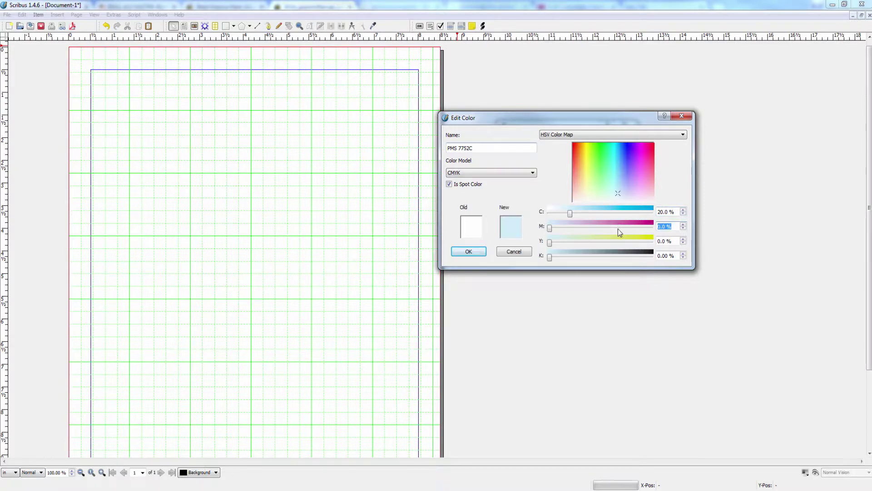
text(30)
drag(673, 241, 637, 244)
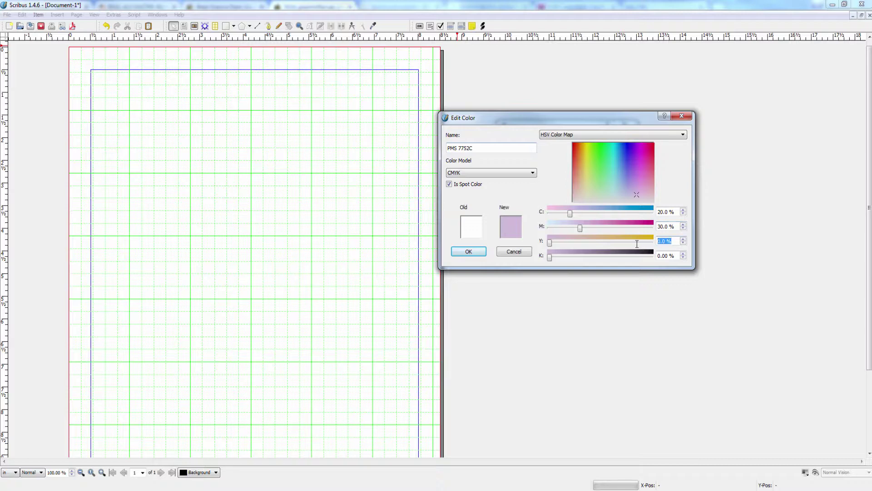
text(100)
click(661, 293)
click(469, 252)
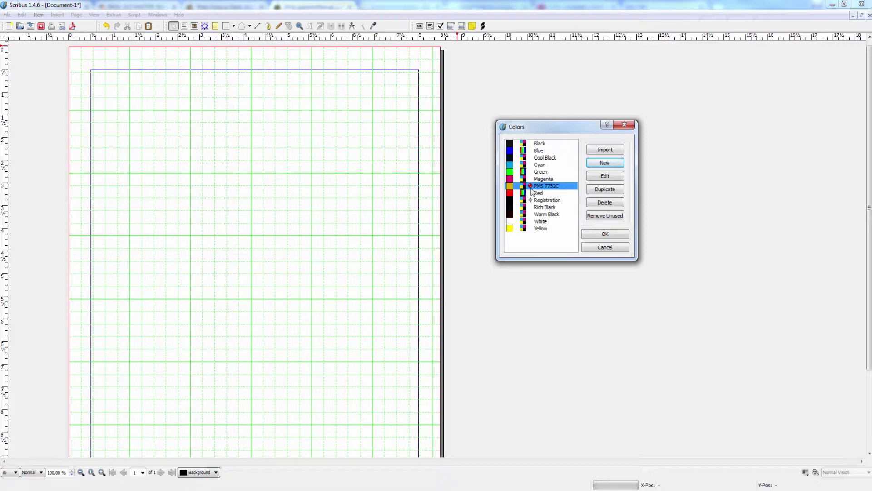
mouse_move(531, 190)
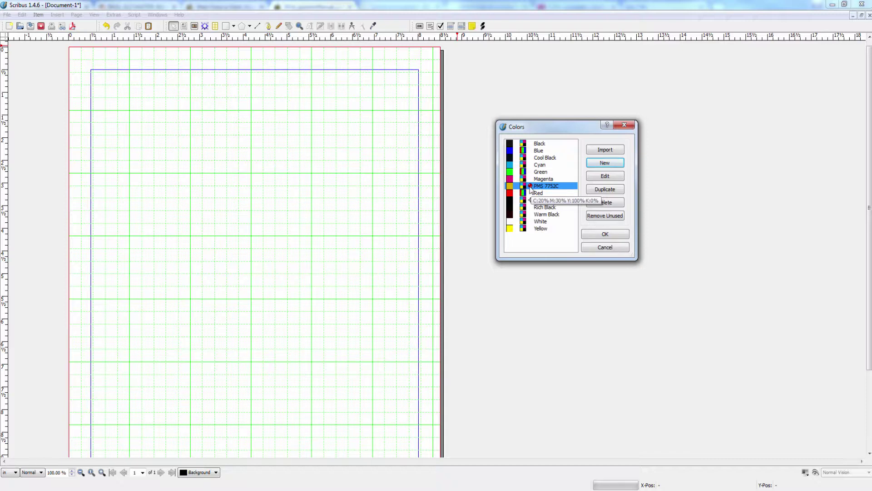
click(130, 109)
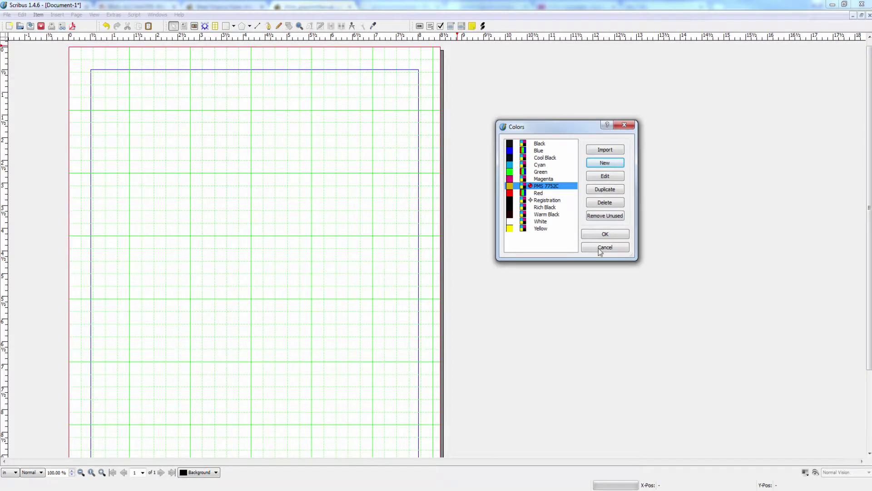
click(606, 236)
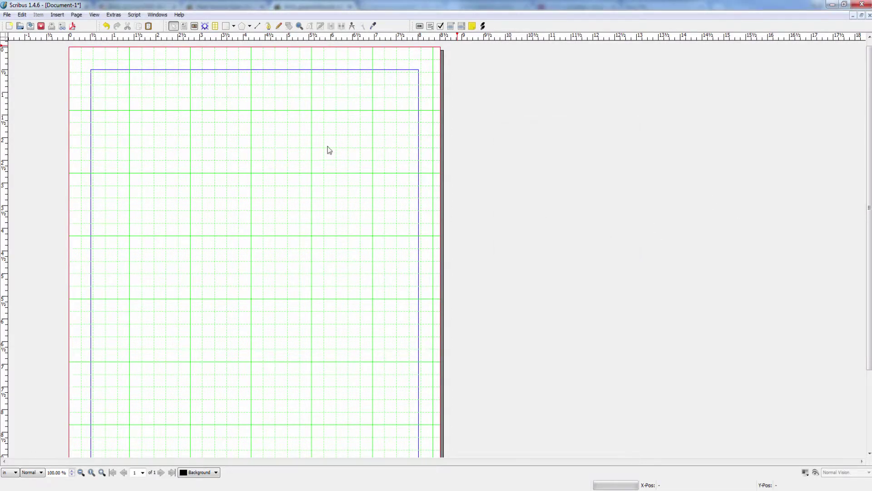
Draw an ellipse shape about 3.36 in wide and 3.9 in high near the middle of the page.
click(57, 15)
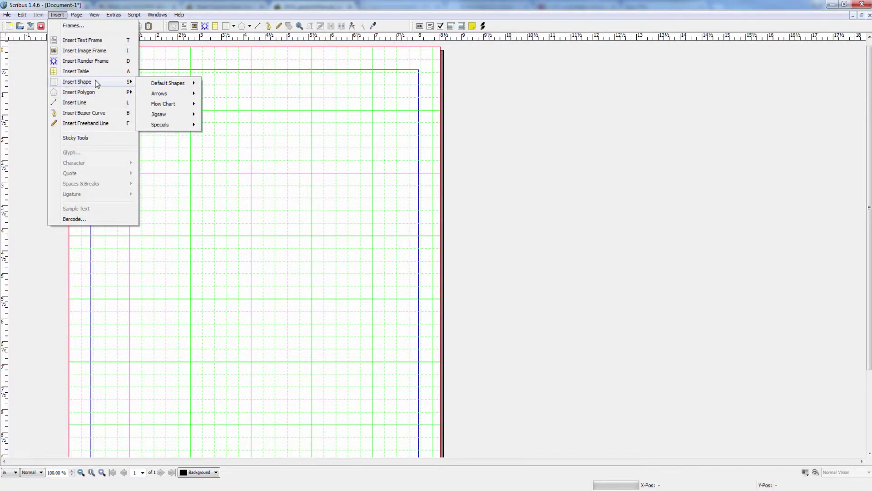
mouse_move(184, 86)
click(208, 95)
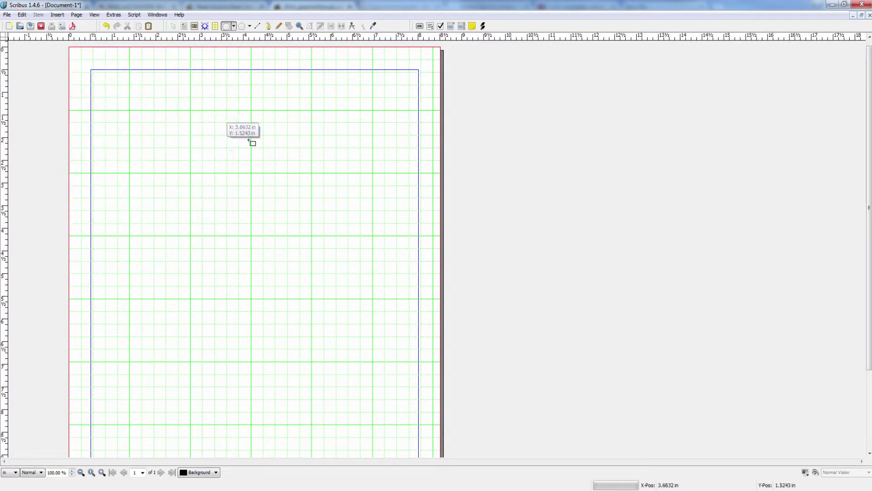
mouse_move(214, 152)
mouse_down()
mouse_move(228, 249)
mouse_move(361, 330)
mouse_up()
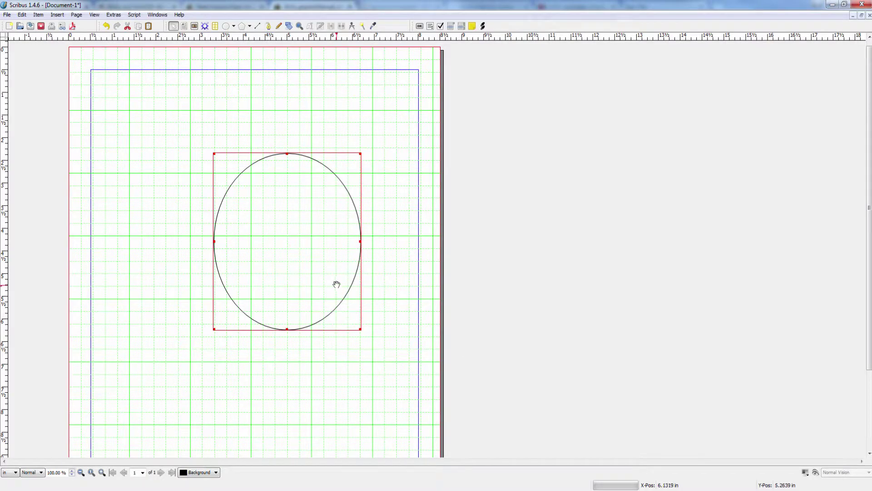
Fill the ellipse with the PMS 7752C spot color and stretch its right edge slightly outward.
right_click(312, 249)
click(342, 393)
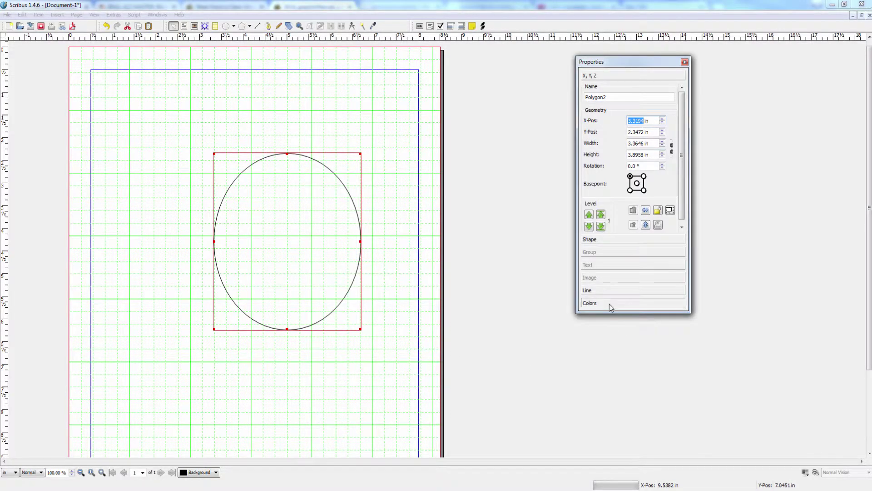
click(609, 302)
mouse_move(681, 206)
mouse_down()
mouse_move(682, 223)
mouse_move(680, 215)
mouse_up()
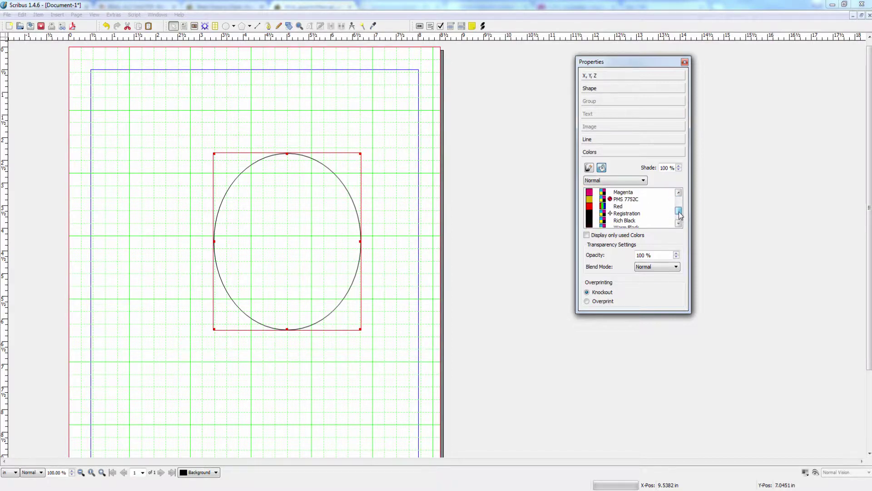
click(590, 201)
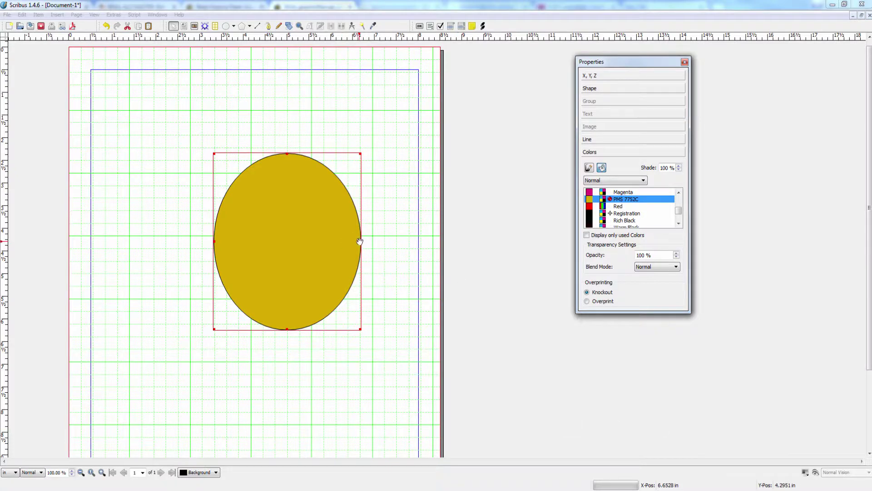
drag(362, 242, 370, 241)
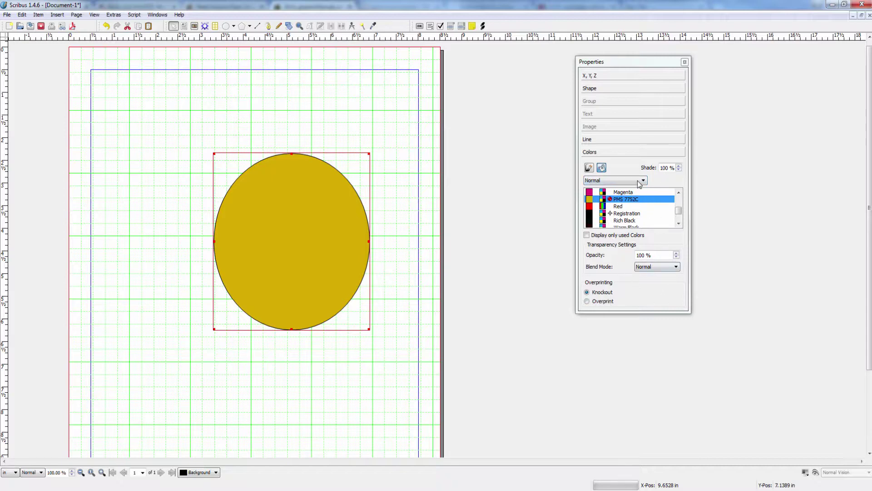
click(7, 17)
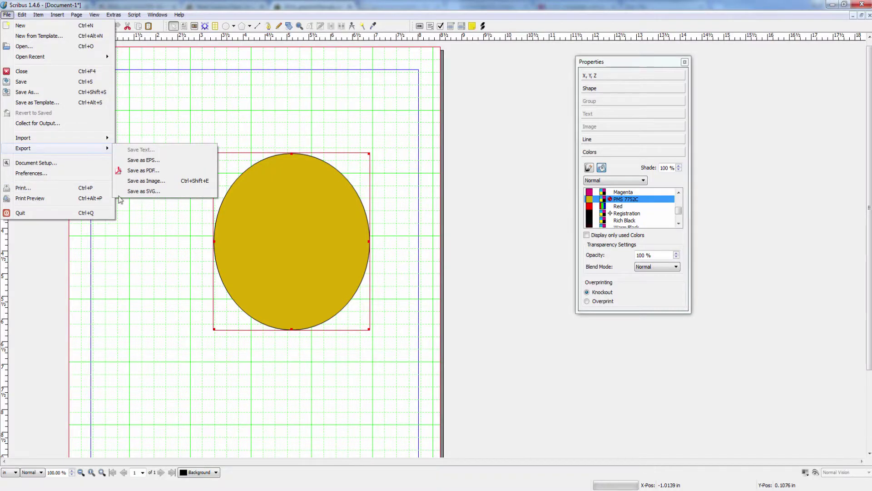
click(332, 91)
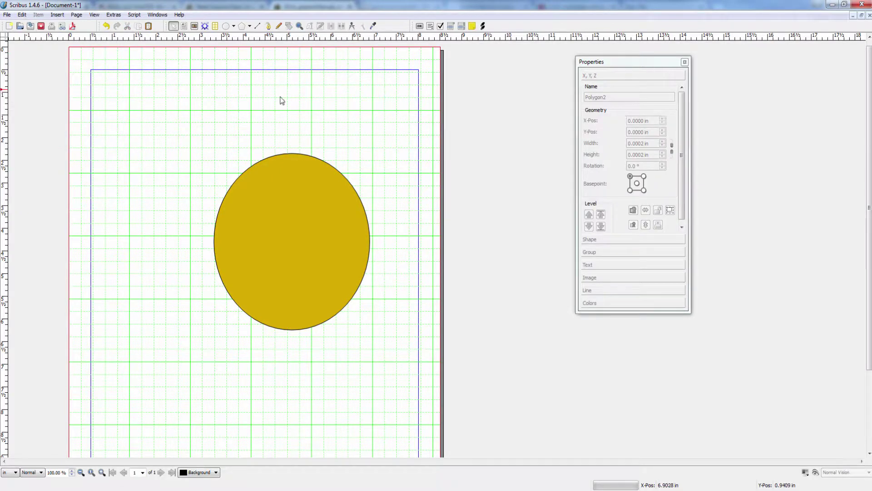
Start a new color in the document's color list and switch its color model to RGB.
click(22, 15)
click(39, 198)
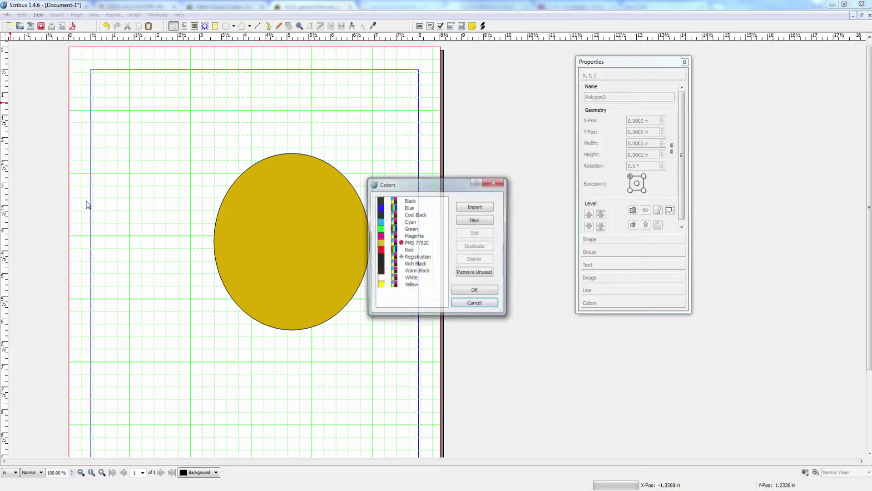
click(475, 220)
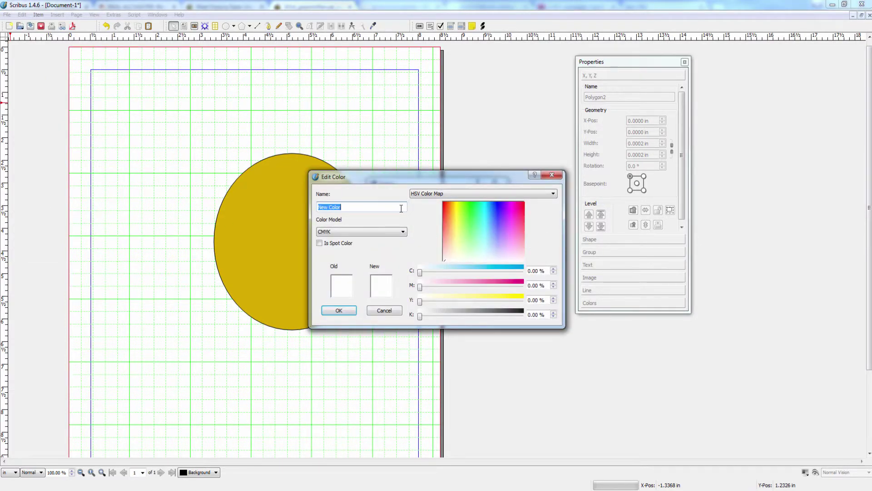
click(403, 231)
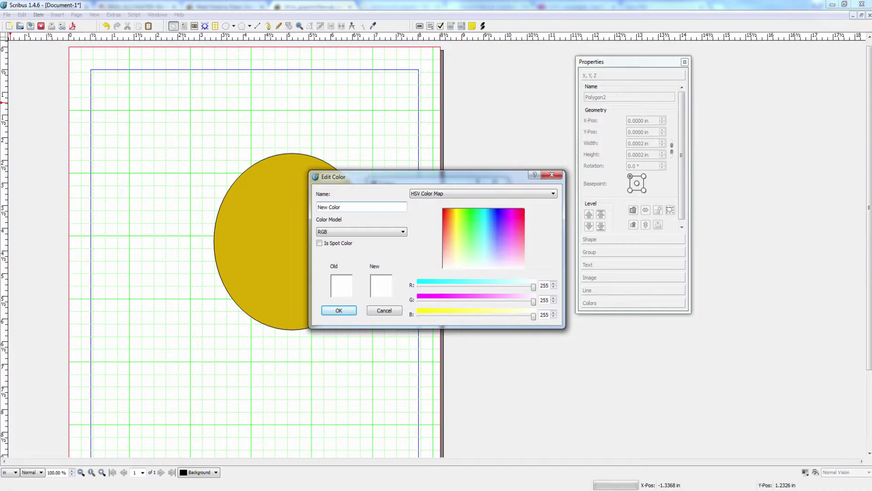
Look up the RGB values of WVSU Gold in the university brand guide in the browser, and return to Scribus.
key(super)
key(Escape)
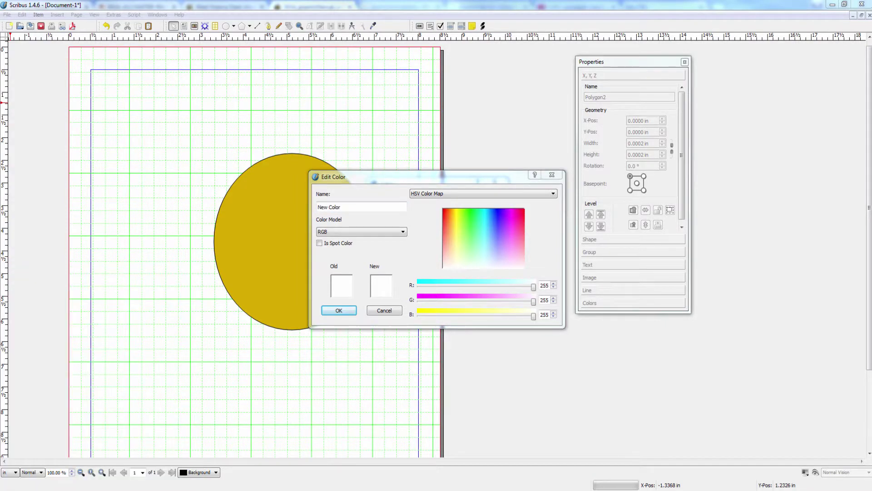
click(248, 473)
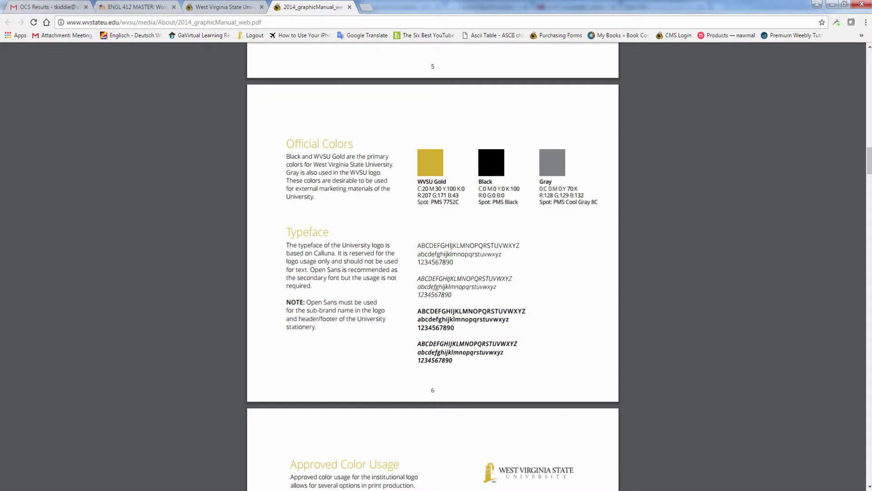
key(alt+Tab)
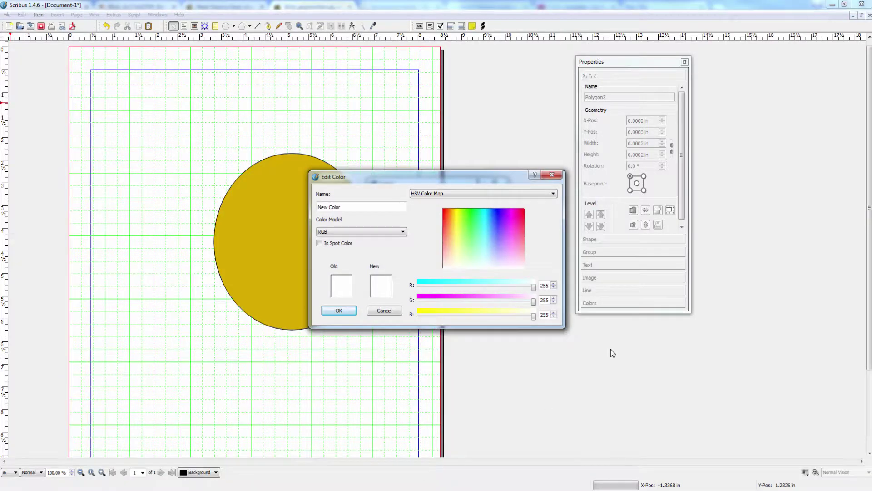
Set the new color's RGB values to red 207, green 171 and blue 43.
drag(540, 285, 552, 285)
text(207)
key(Tab)
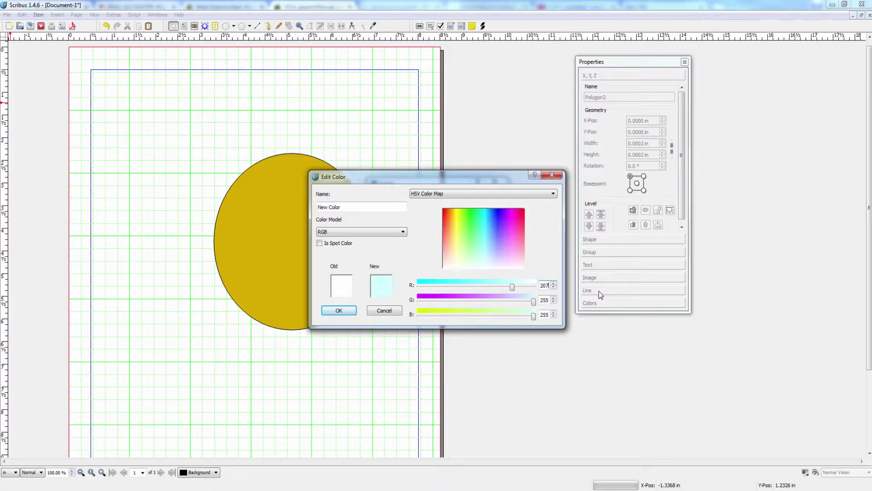
drag(541, 302, 552, 300)
text(171)
key(Tab)
text(43)
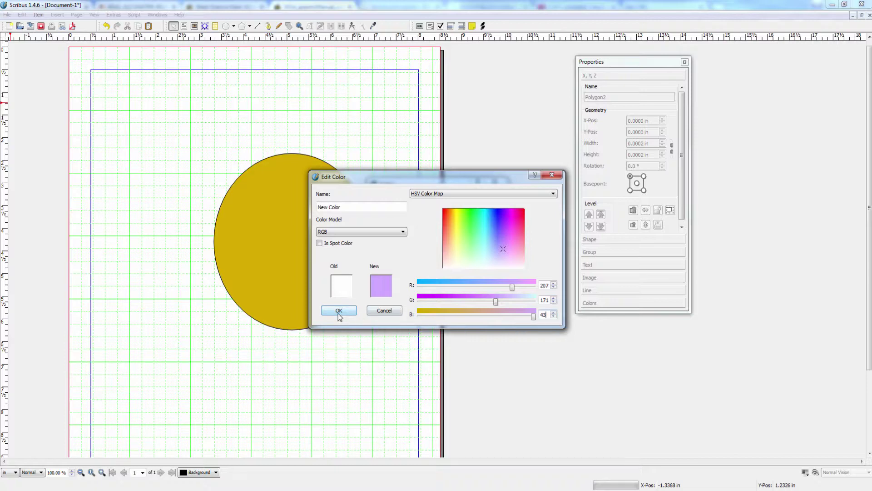
key(Tab)
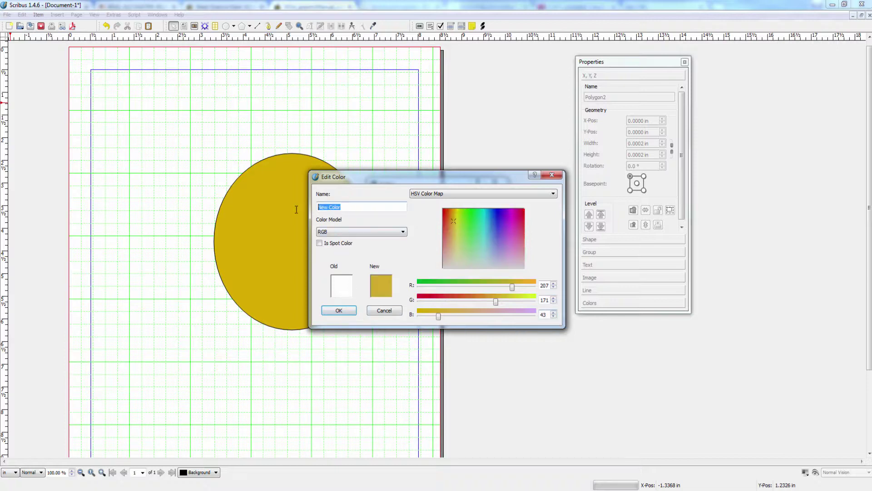
Name the new RGB color WVSU Gold and save it to the document's color list.
text(WVSU Gold)
click(339, 310)
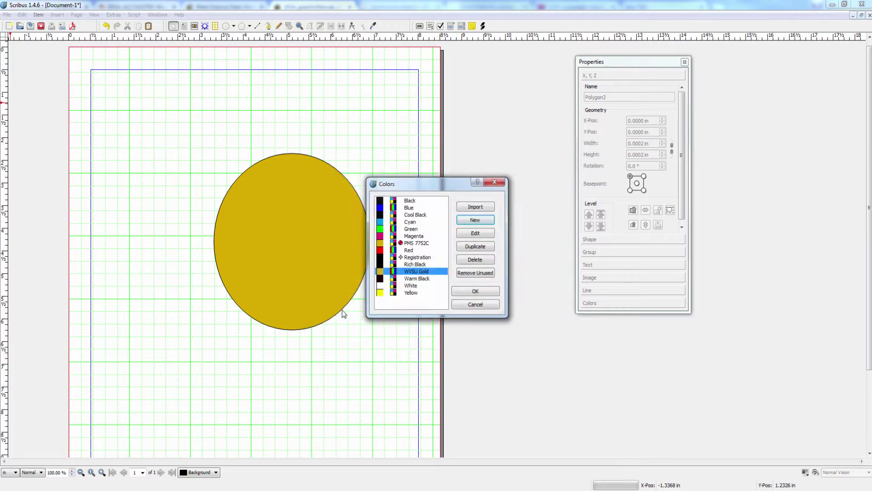
click(475, 291)
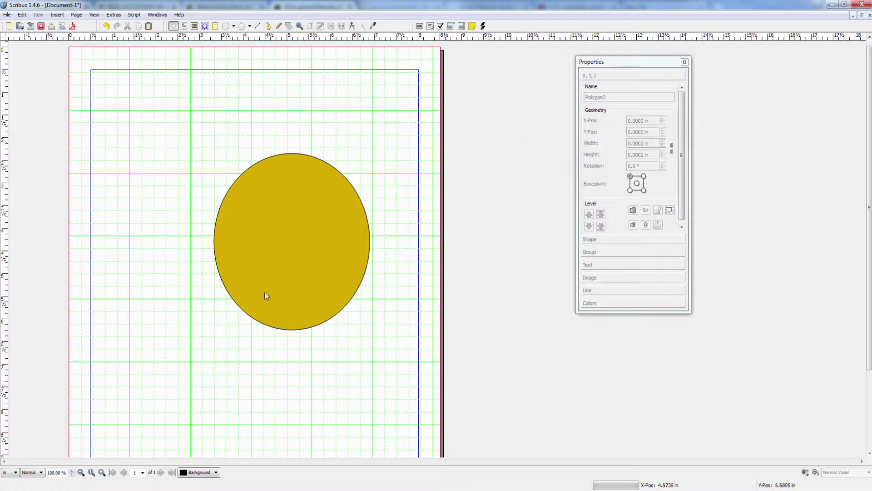
Check the ellipse's available fill colors for the WVSU Gold entry.
click(269, 253)
click(609, 302)
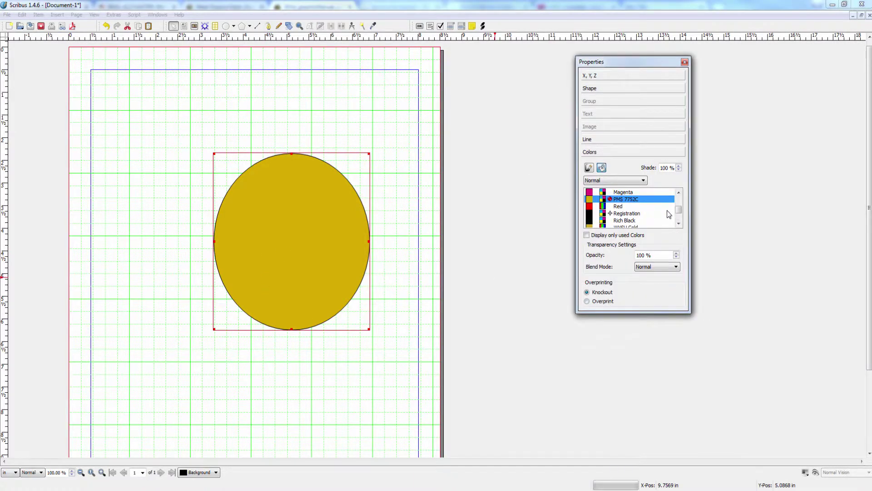
click(679, 223)
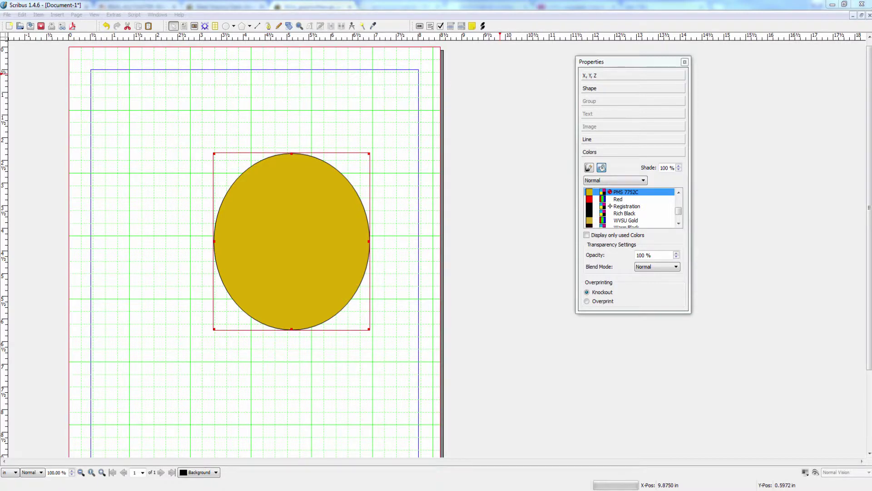
Close the document and discard its unsaved changes.
click(7, 16)
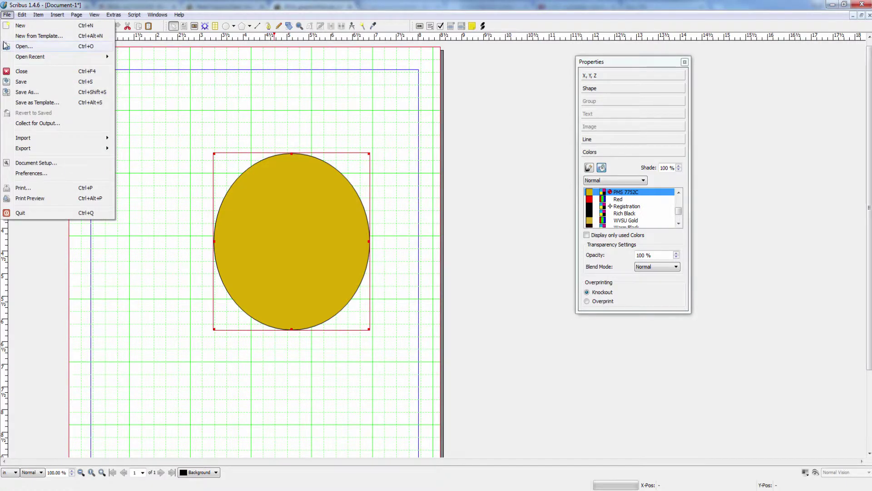
click(21, 71)
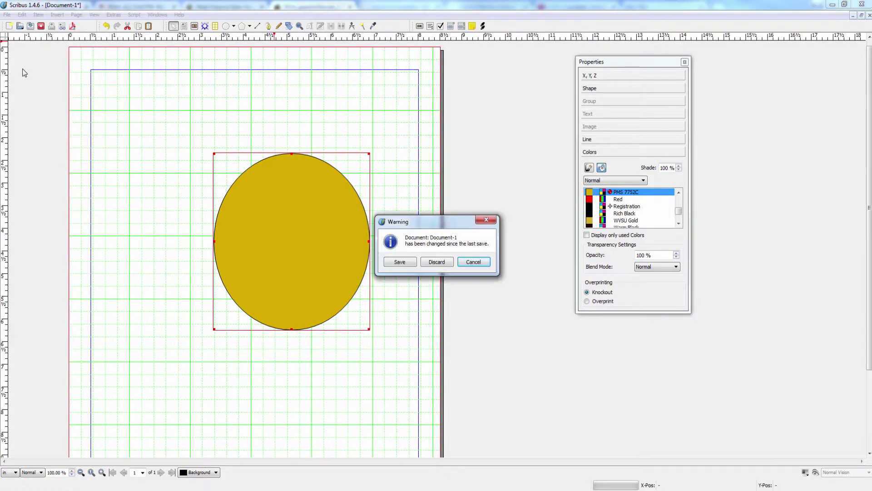
click(445, 263)
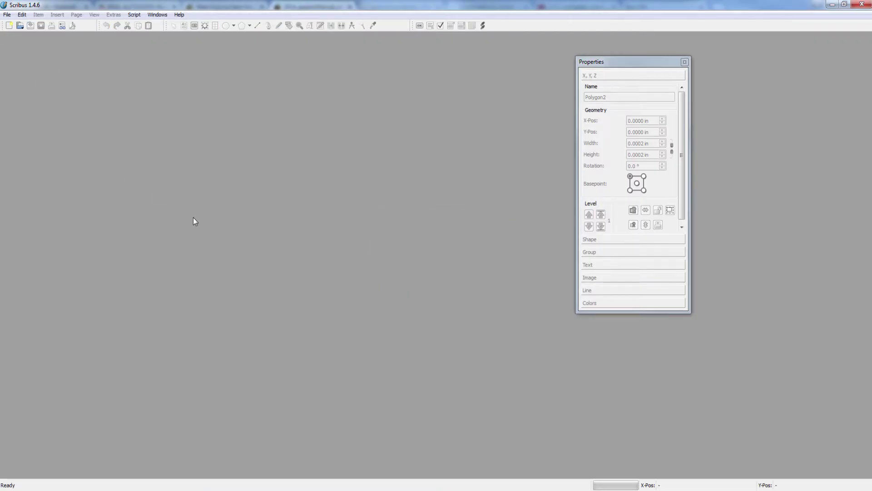
Open the default color list with no document open, and look at the color import dialog without importing anything.
click(22, 14)
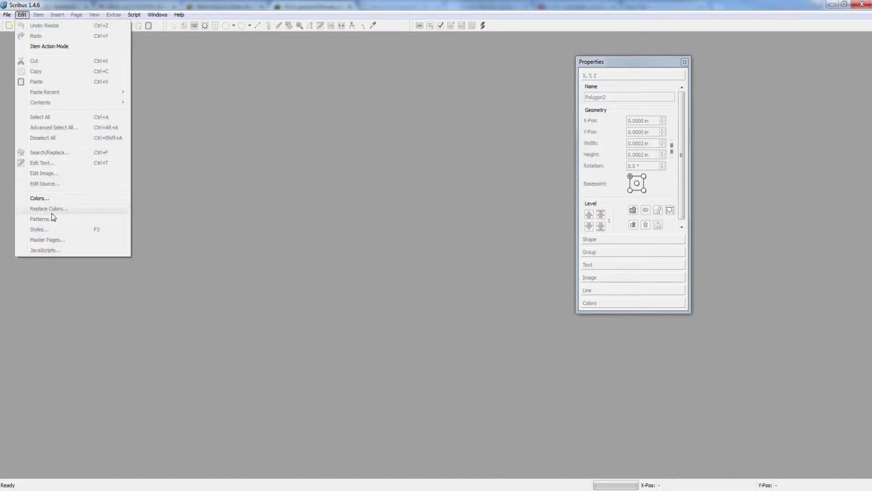
click(36, 198)
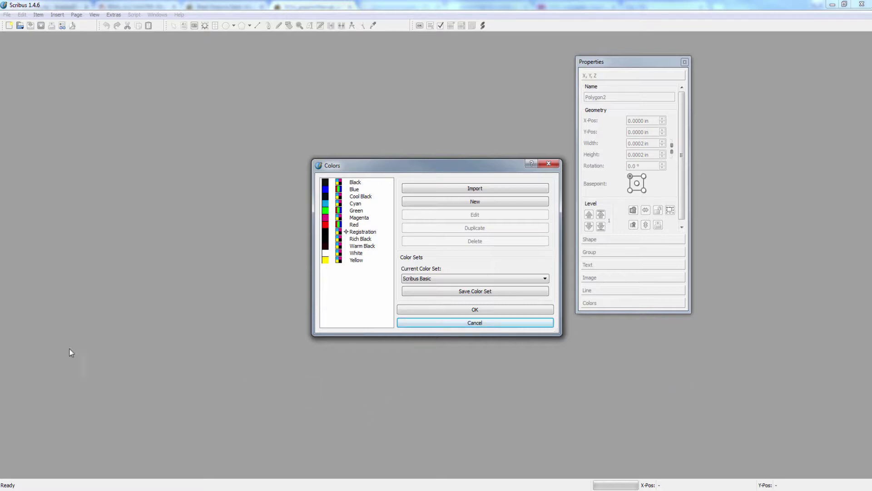
click(487, 189)
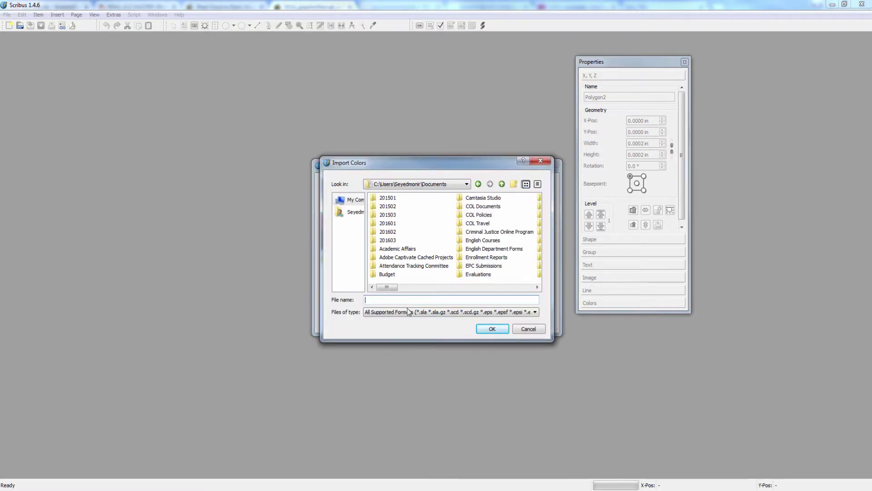
click(527, 329)
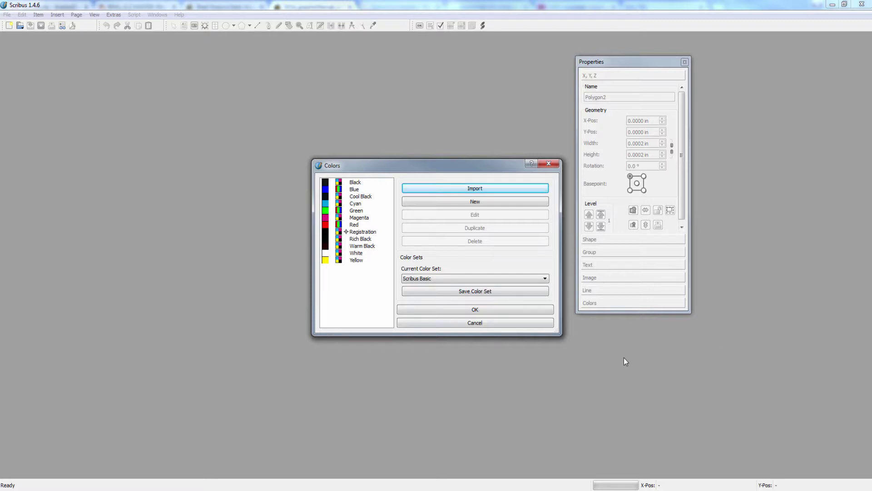
Start a new default color named WVSU Gold and set its color model to RGB.
click(489, 201)
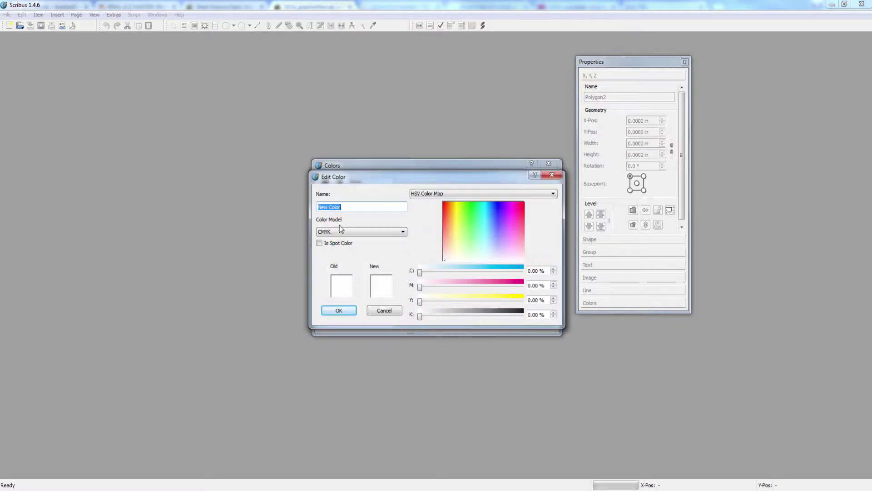
text(WVSU Gold)
click(406, 232)
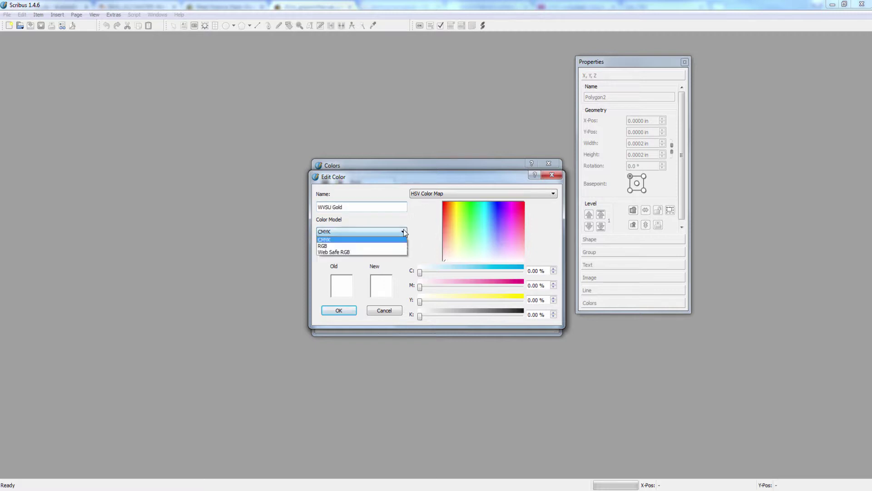
click(325, 246)
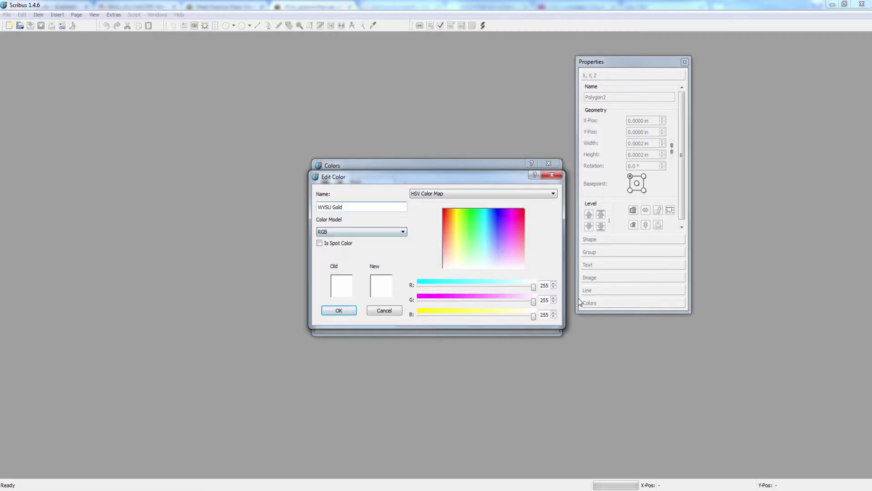
Set WVSU Gold to red 207, green 171 and blue 43, and add it to the default color list.
double_click(545, 286)
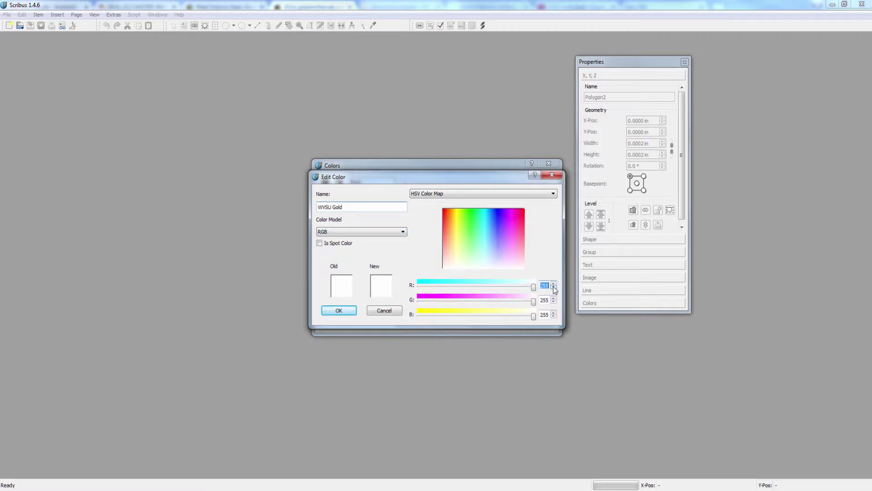
text(2077)
double_click(543, 300)
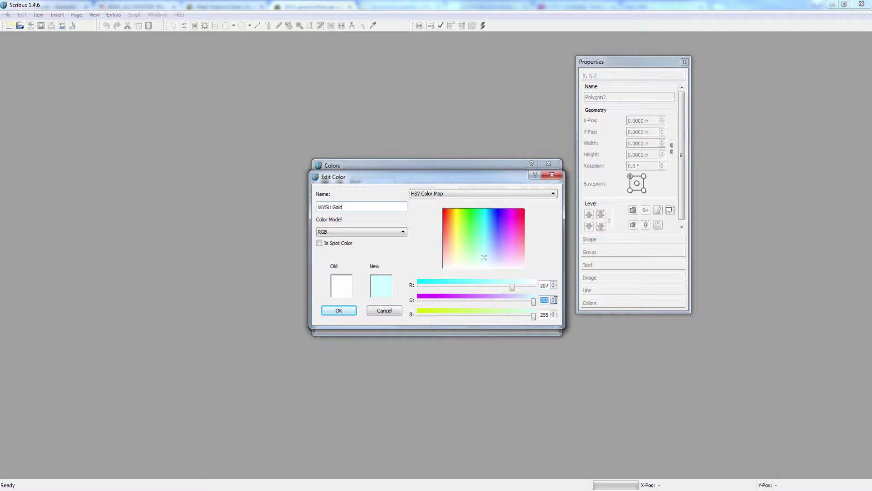
text(171)
key(Tab)
text(4)
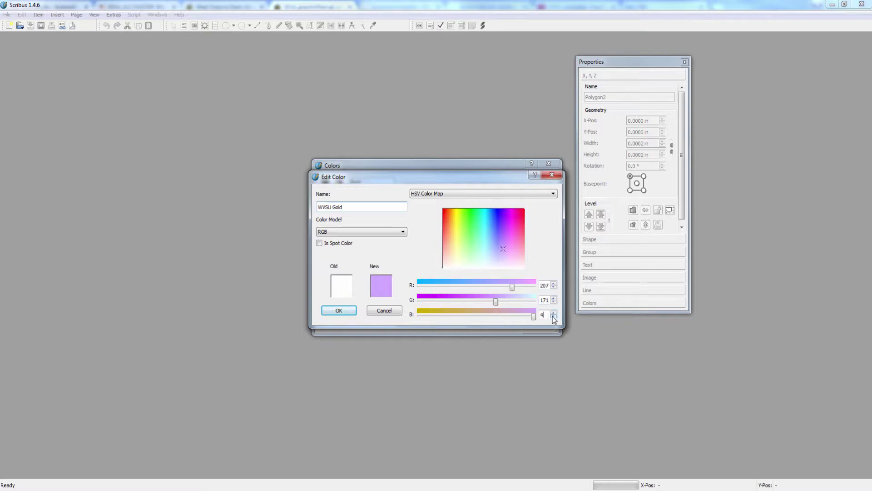
text(3)
click(338, 310)
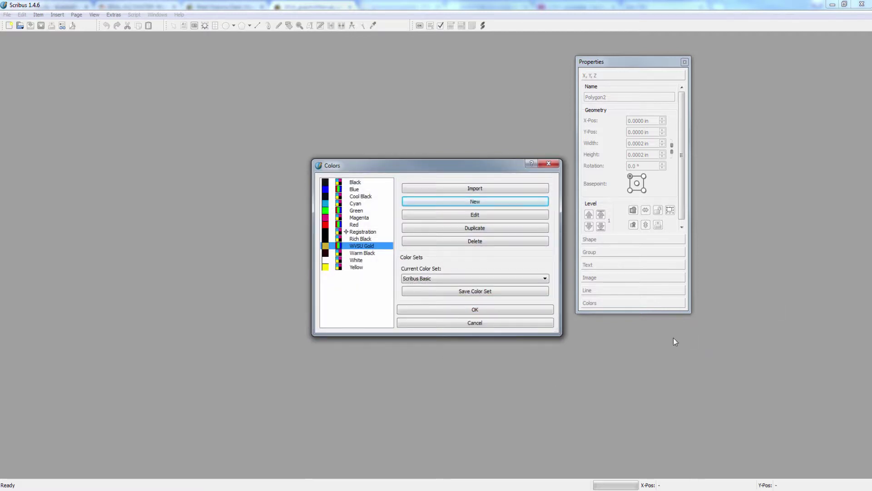
Save the colors as a new color set named Scribus Basic WVSU.
click(483, 293)
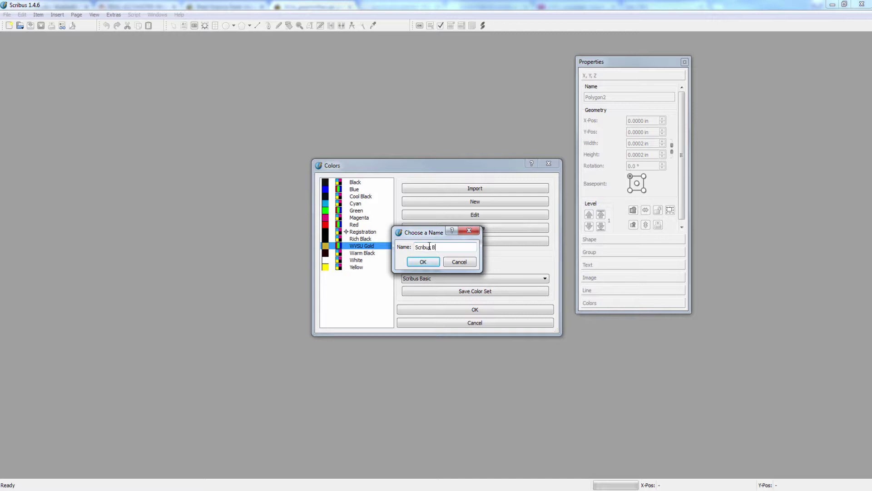
text(Scribus Basic WVSU)
click(432, 262)
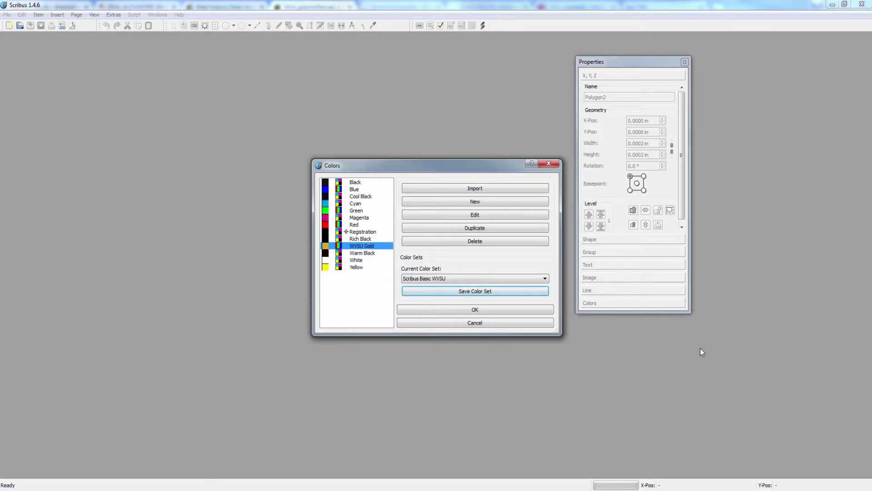
Accept Scribus Basic WVSU as the default color set and create a new single-page Letter document in portrait orientation.
click(480, 312)
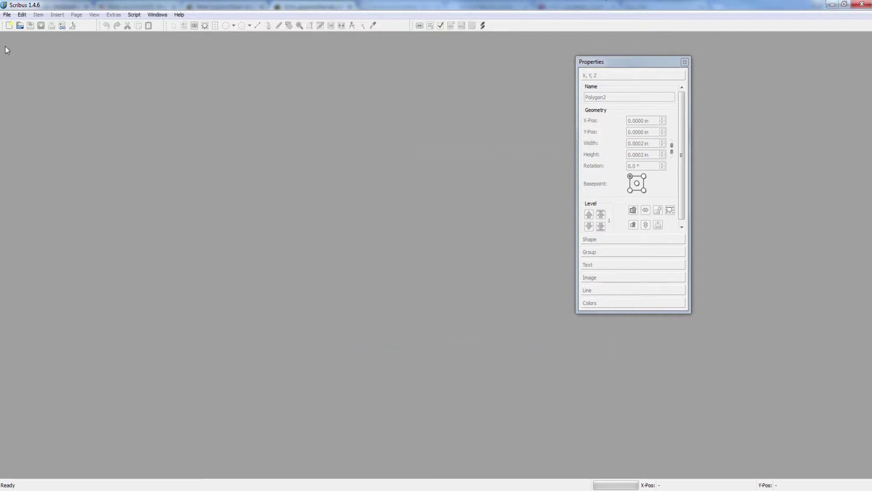
click(7, 15)
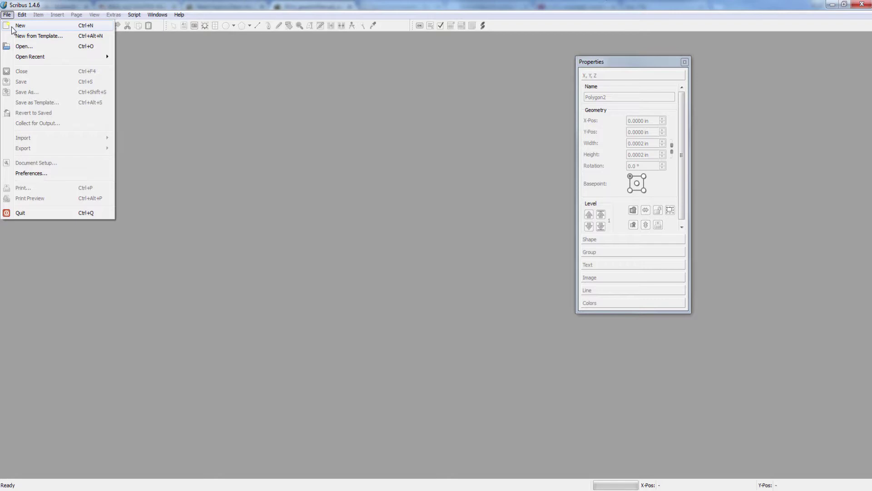
click(21, 26)
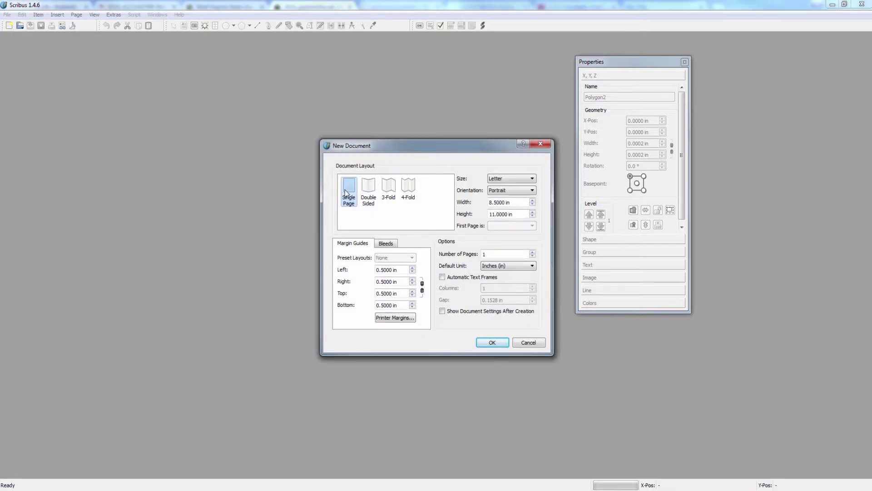
click(485, 341)
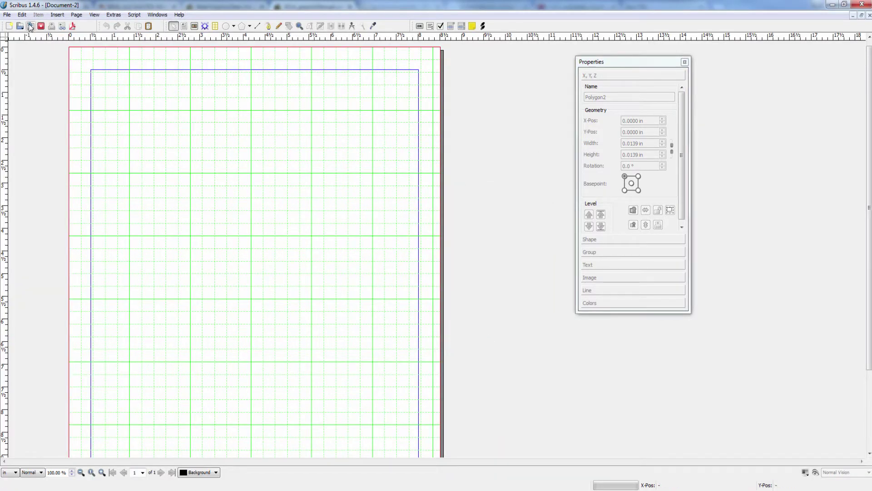
Draw a default rectangle shape about 3.57 in wide and 2.30 in high in the upper half of the page.
click(57, 15)
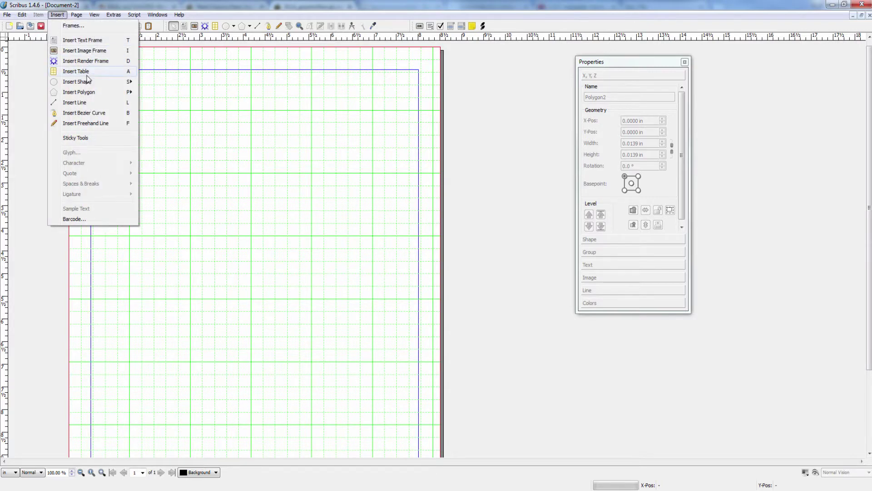
mouse_move(87, 82)
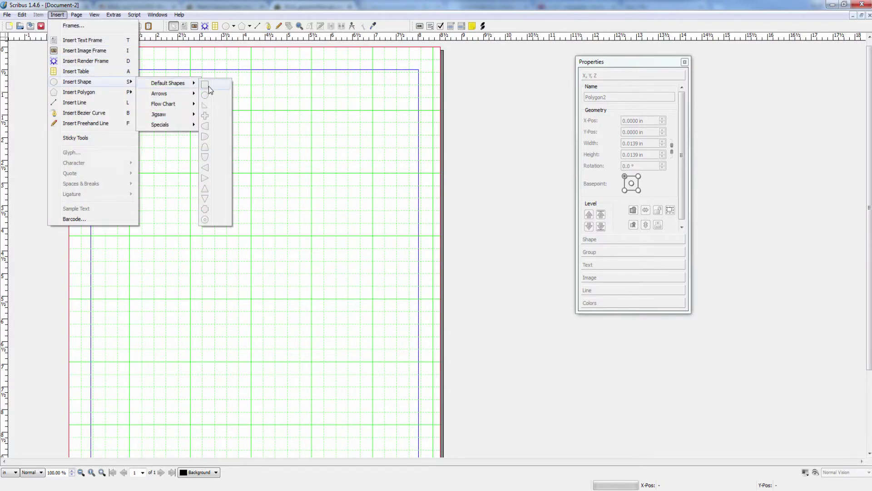
click(210, 90)
drag(188, 156, 343, 260)
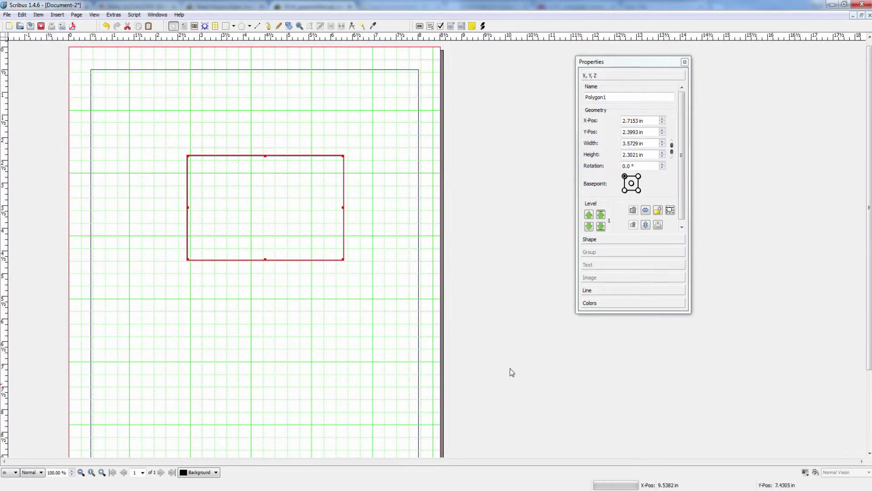
Fill the rectangle with WVSU Gold and close its properties.
click(623, 303)
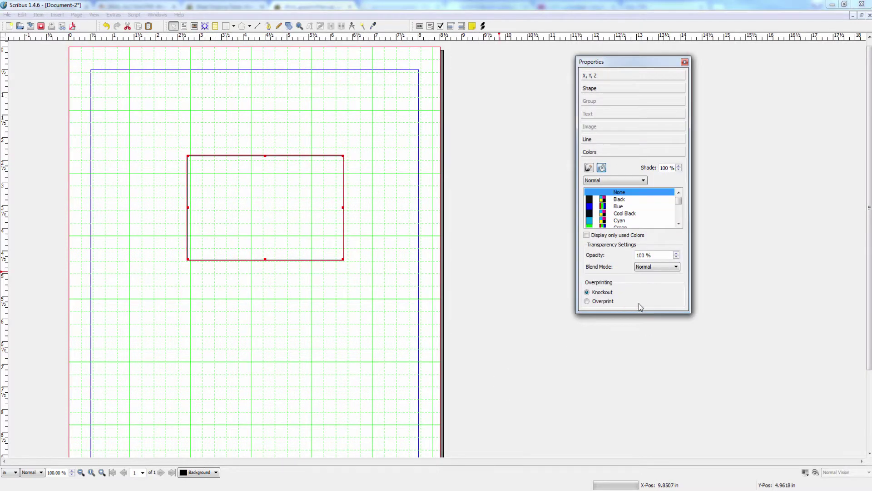
scroll(682, 211, down, 3)
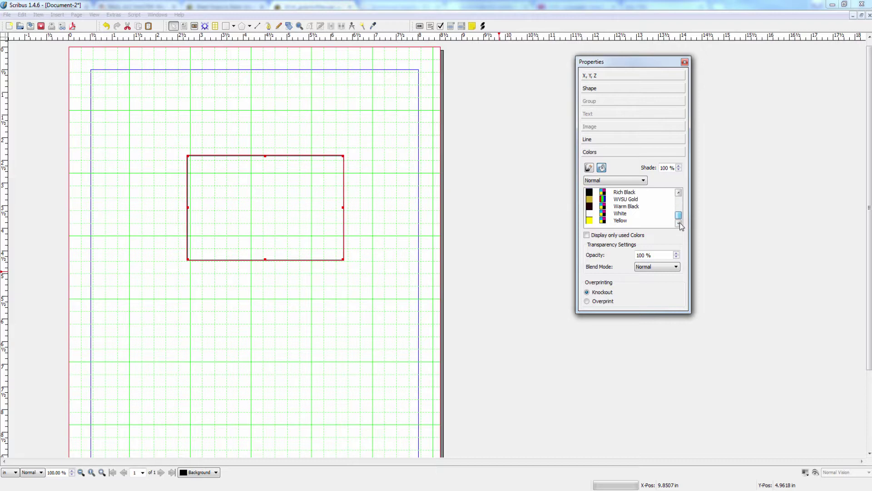
click(630, 200)
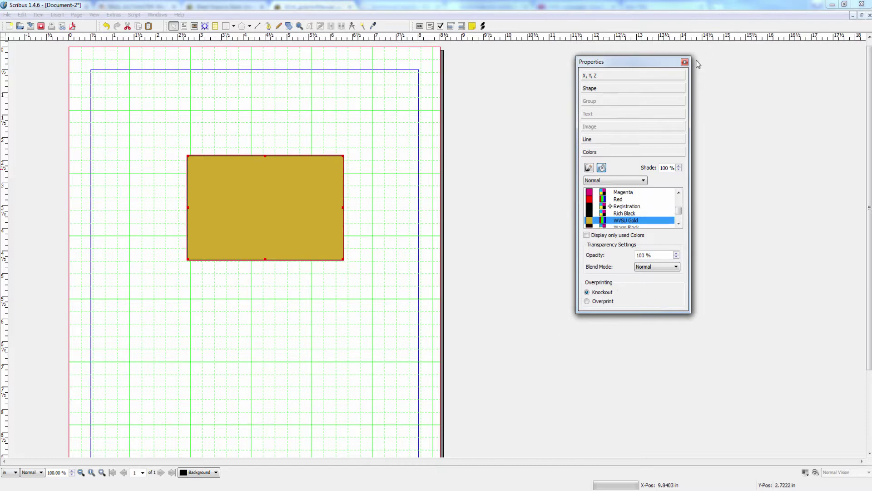
click(685, 62)
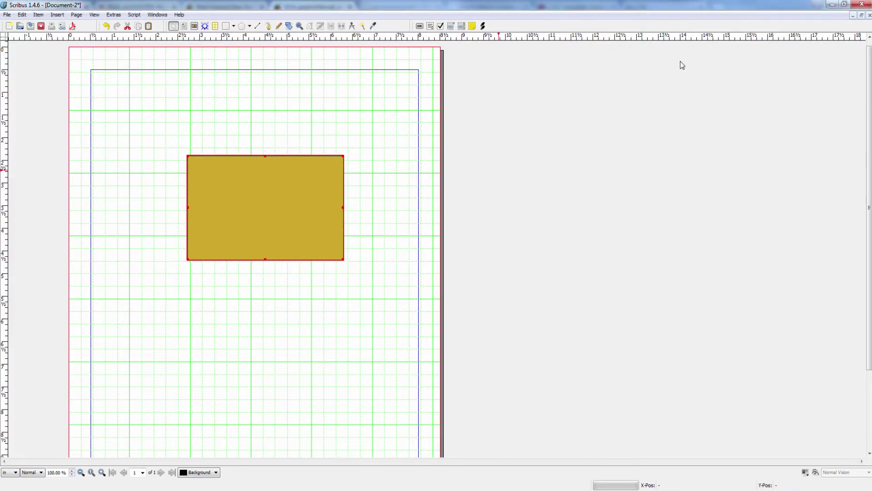
Close the document and discard its changes.
click(6, 16)
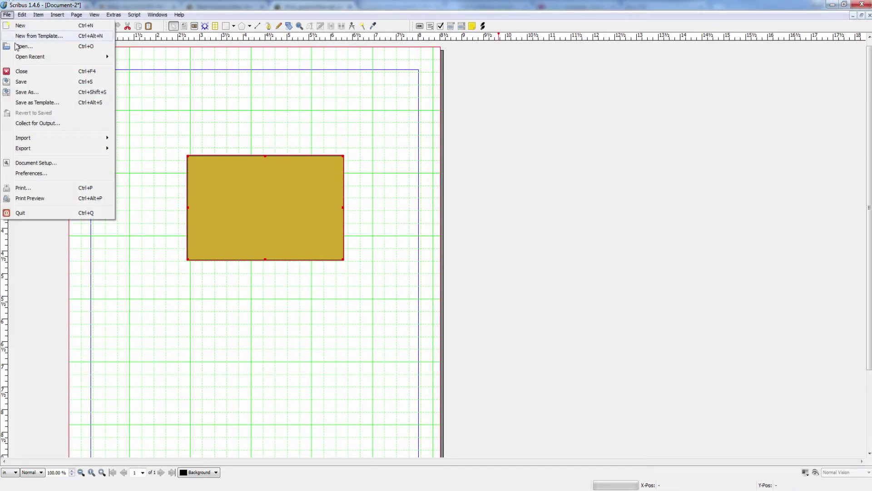
click(29, 70)
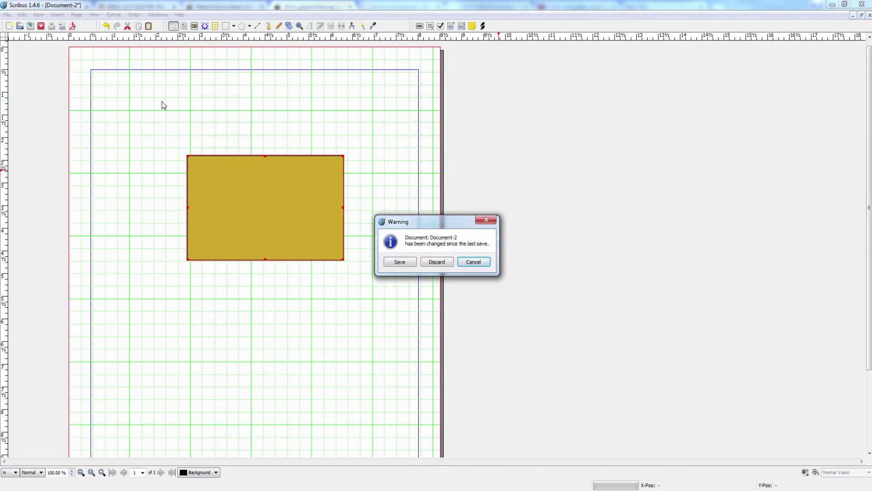
click(436, 261)
Open the default color list with no document open and make Galaxy Color Emotions the current color set.
click(7, 15)
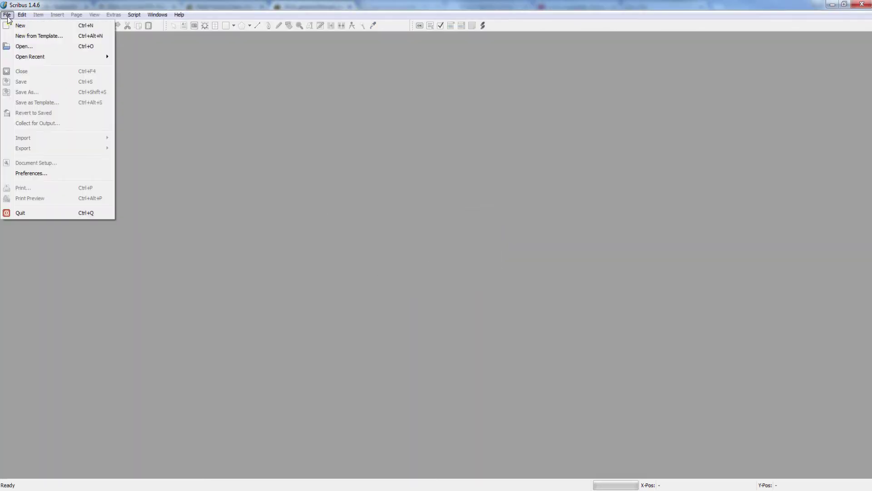
mouse_move(21, 15)
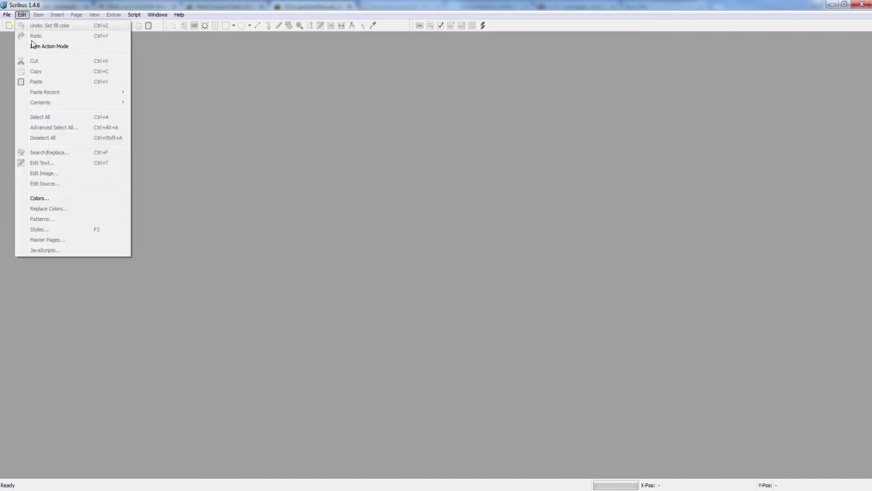
click(57, 198)
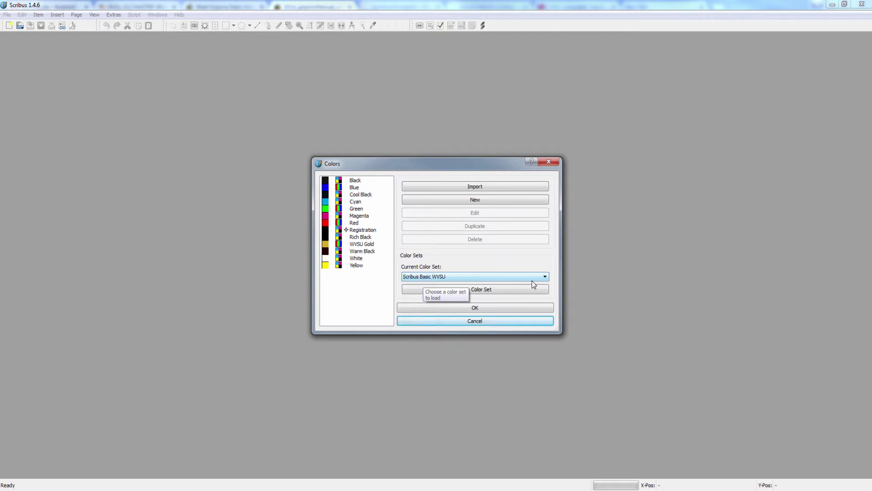
click(546, 276)
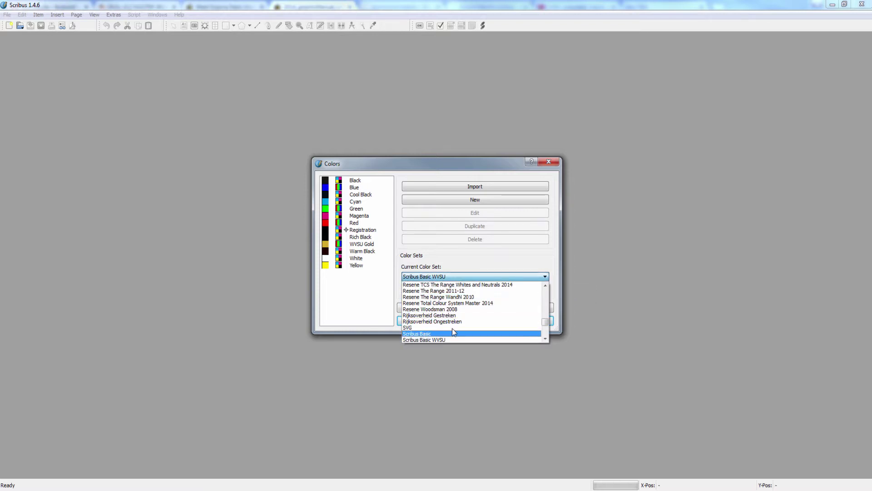
click(690, 281)
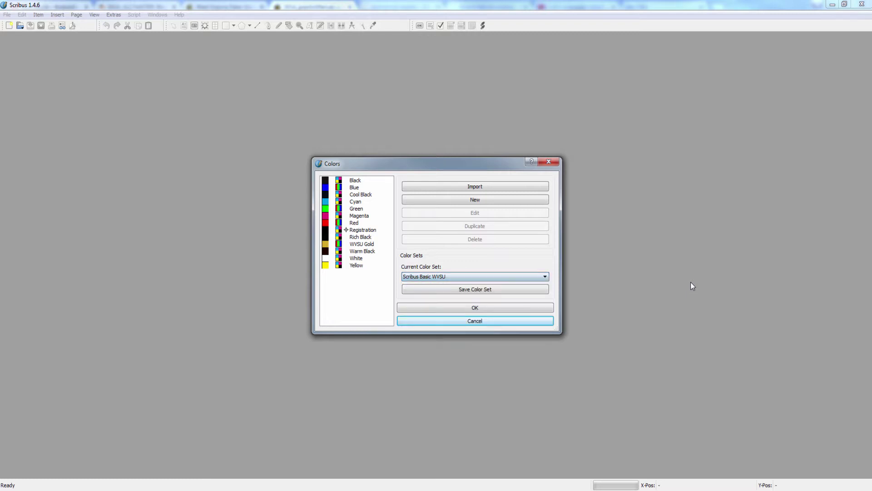
click(545, 278)
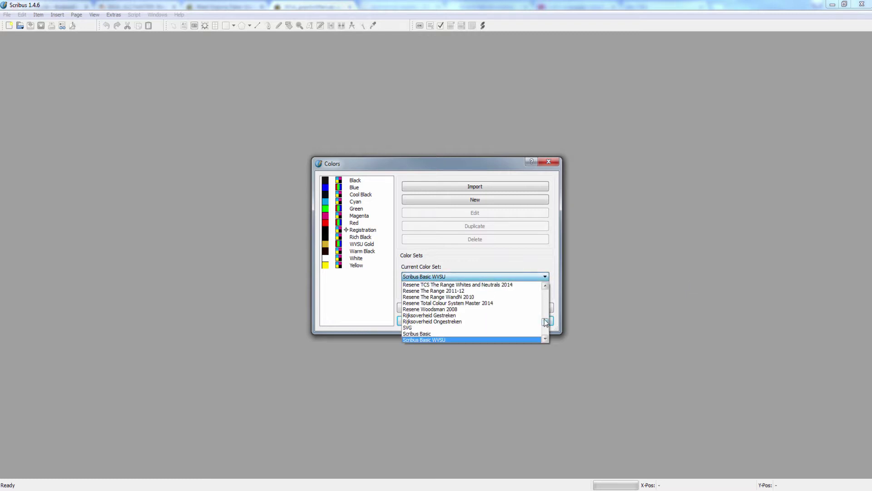
mouse_move(546, 322)
mouse_down()
mouse_move(546, 294)
mouse_move(545, 306)
mouse_up()
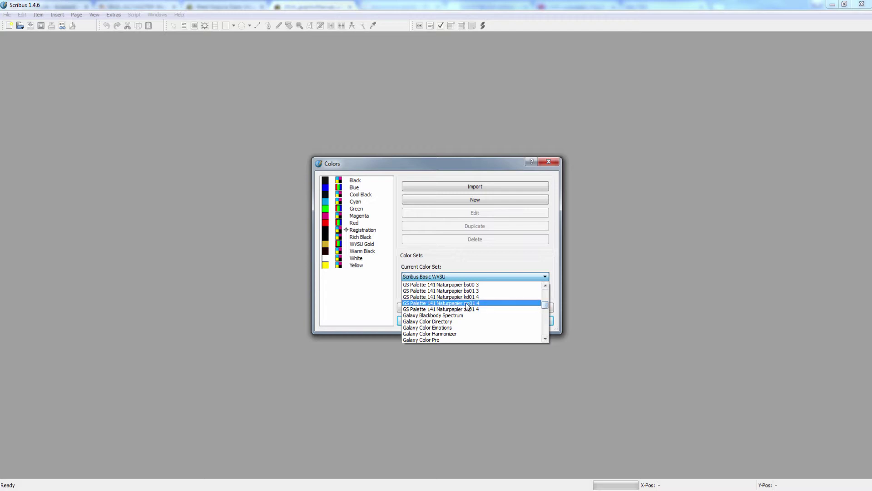
click(444, 328)
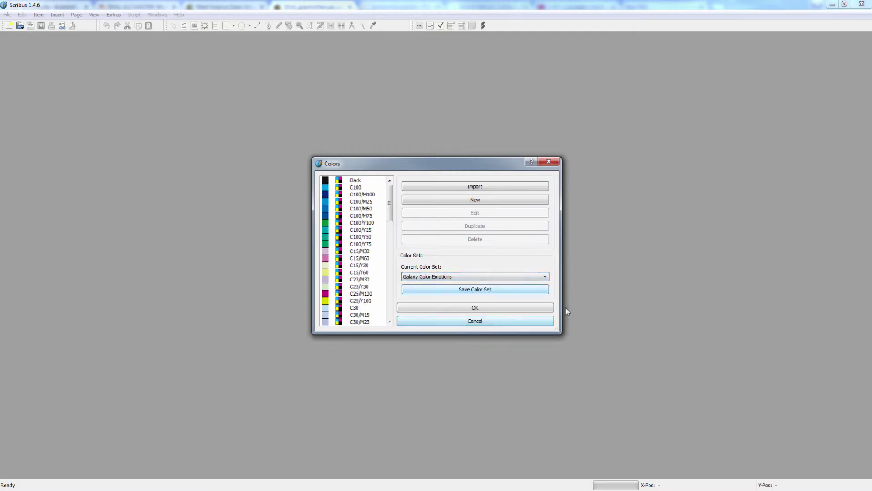
click(483, 308)
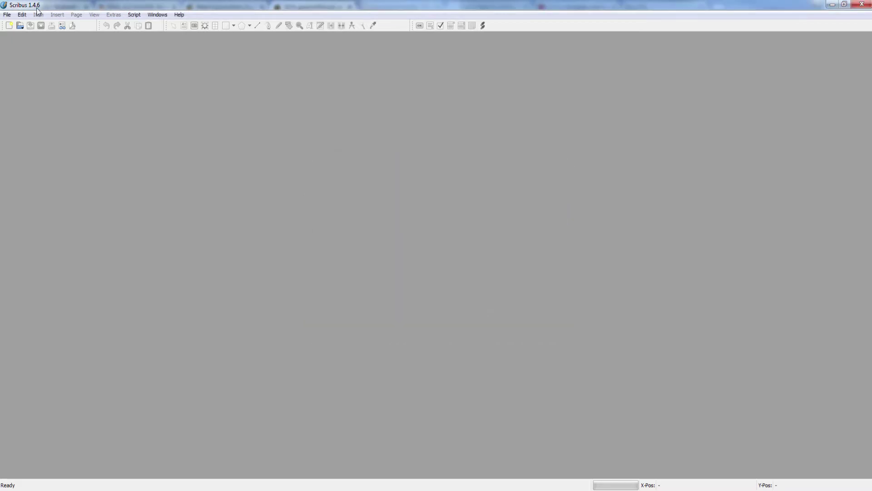
Create another new single-page Letter document in portrait orientation with 0.5 in margins.
click(8, 15)
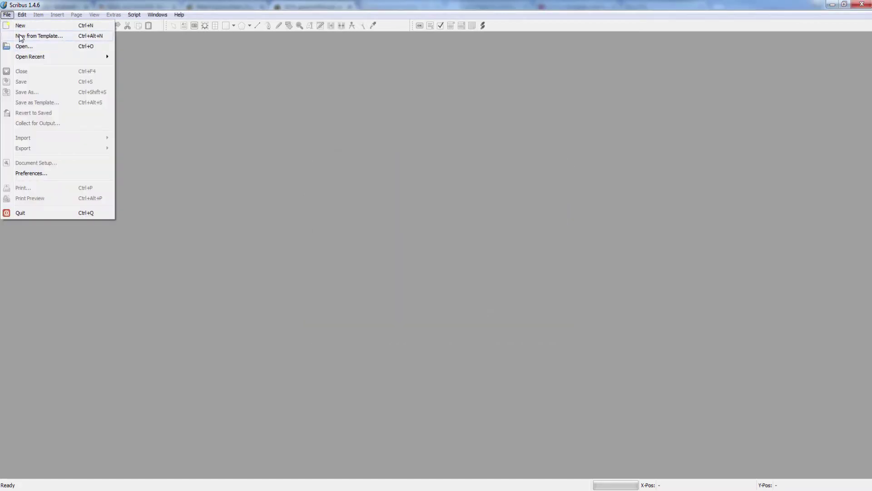
click(22, 28)
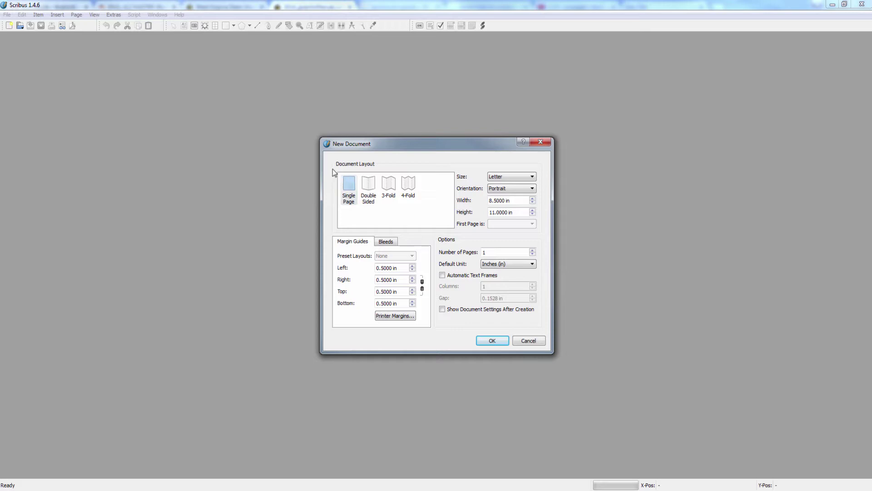
click(492, 341)
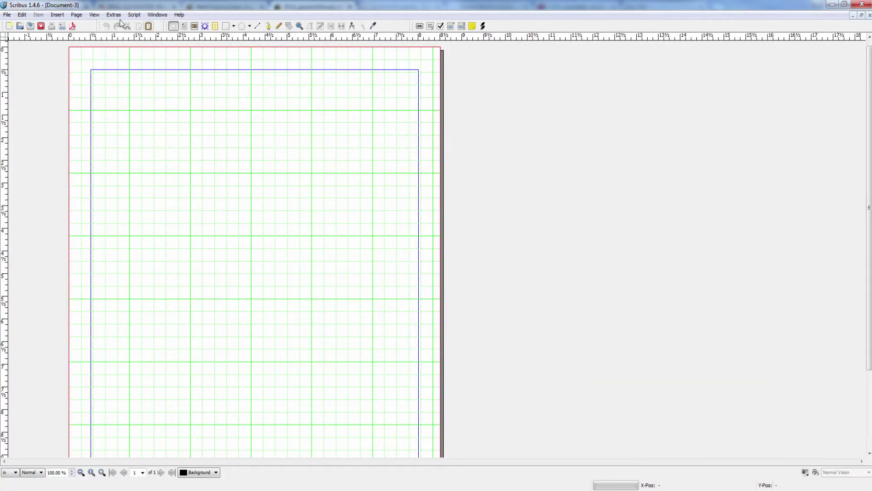
Draw a default rectangle shape about 2.64 in wide and 1.94 in high near the page's upper right.
click(22, 14)
mouse_move(57, 15)
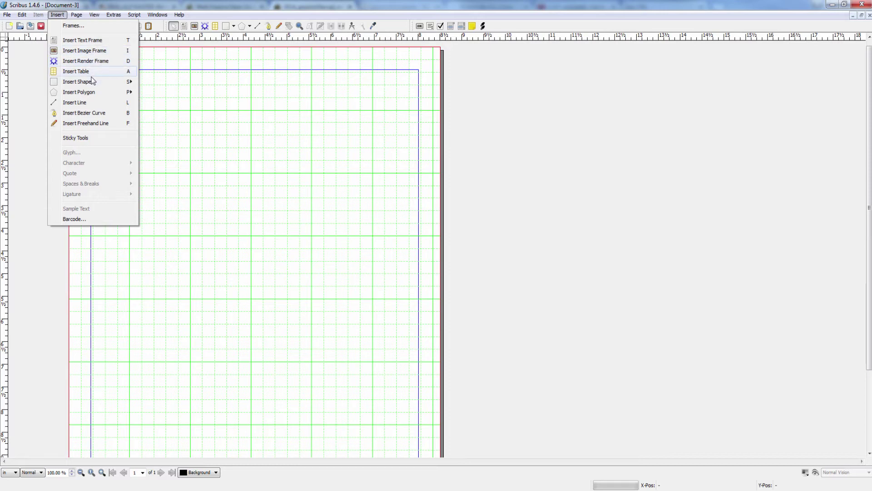
mouse_move(91, 81)
mouse_move(167, 86)
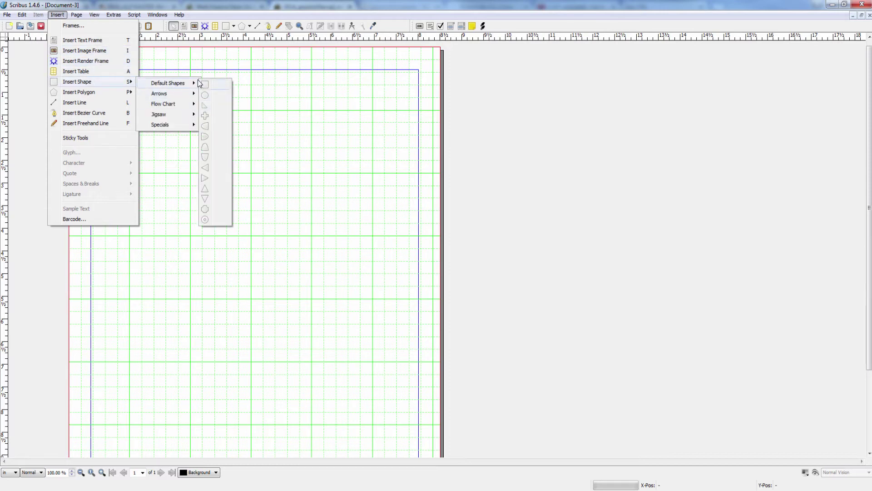
click(204, 86)
drag(252, 109, 368, 197)
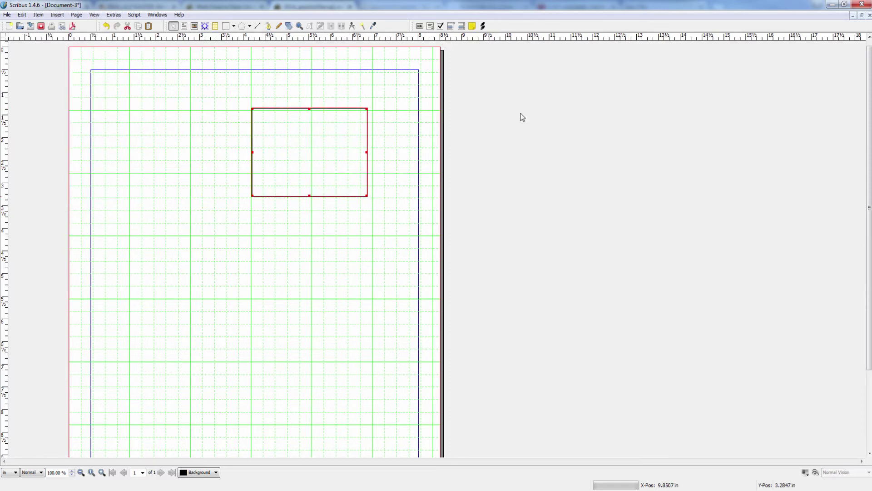
Open the rectangle's properties, browse the fill colors of the loaded set, and fill the rectangle with C23/Y30.
right_click(331, 147)
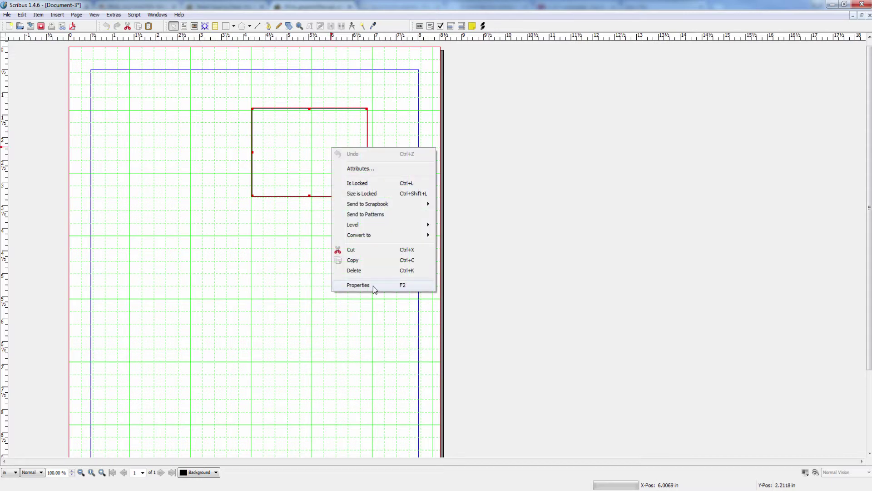
click(358, 285)
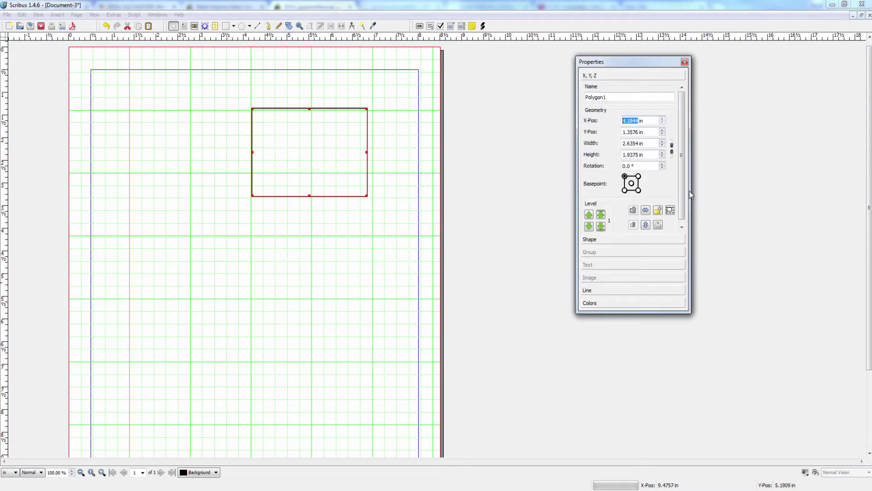
click(601, 304)
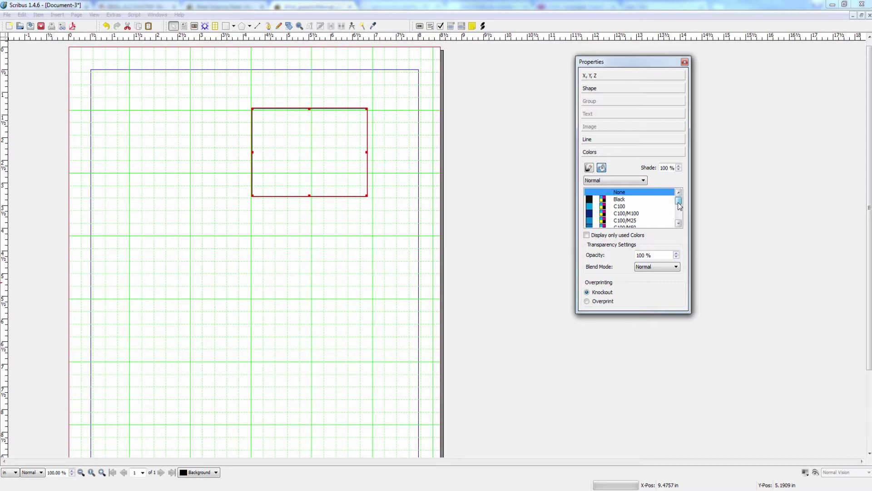
drag(679, 205, 680, 209)
scroll(678, 206, down, 3)
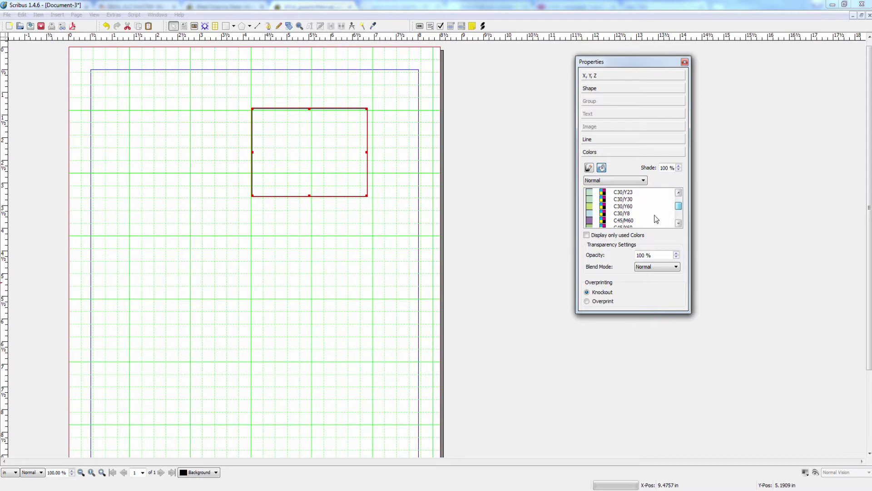
drag(680, 208, 681, 213)
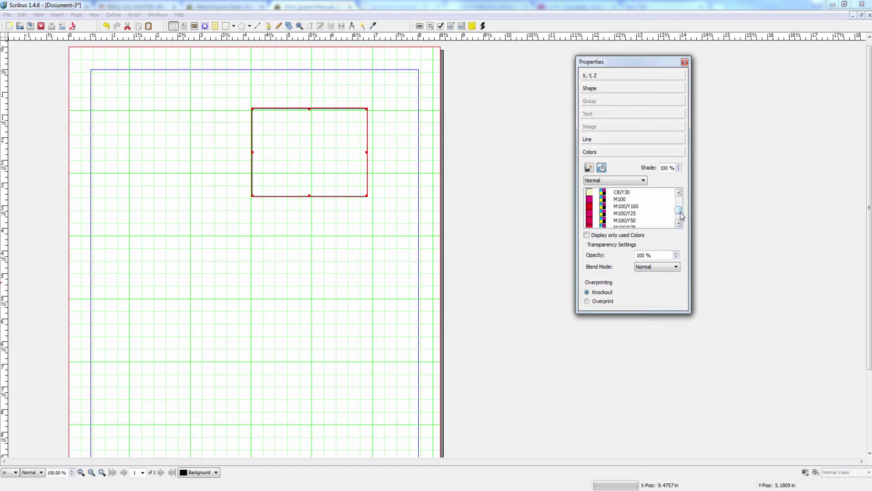
drag(680, 212, 682, 209)
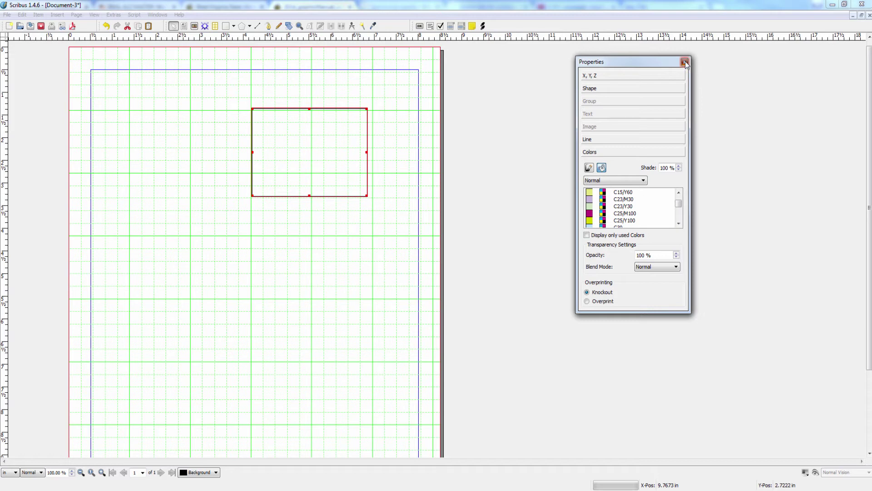
click(588, 207)
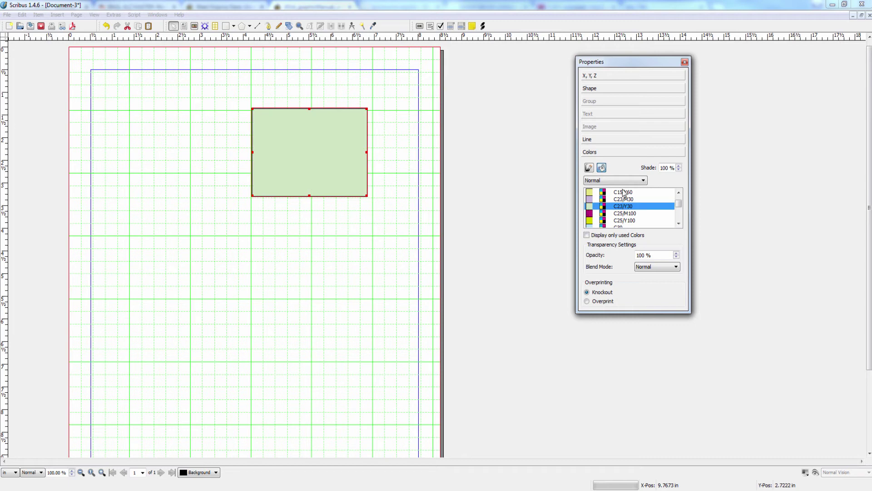
Close the rectangle's properties and close the test document, discarding its changes.
click(684, 62)
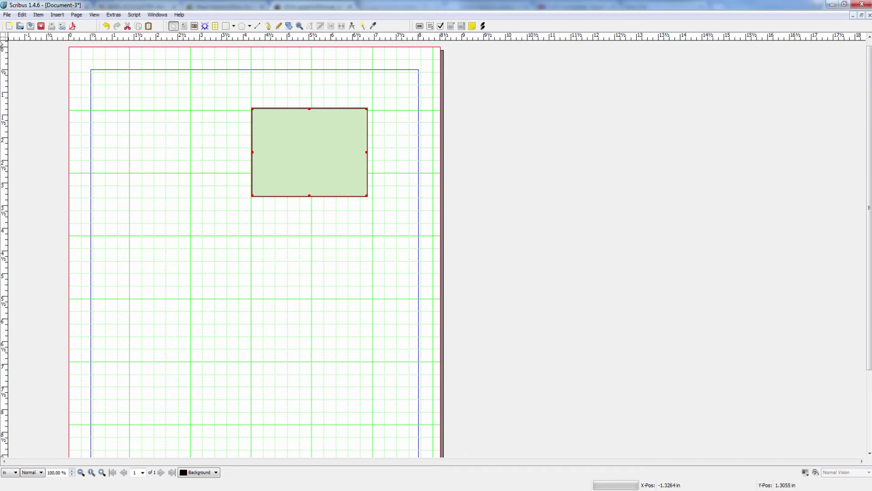
click(7, 14)
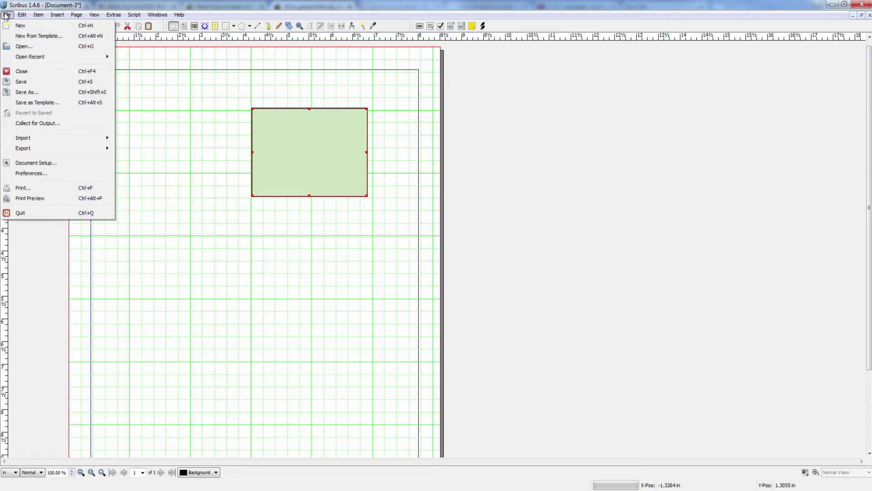
click(6, 16)
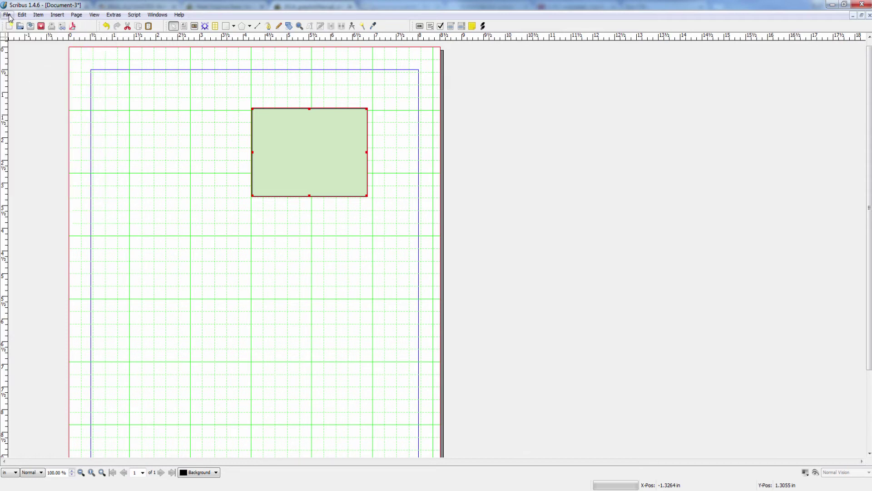
click(7, 15)
click(26, 69)
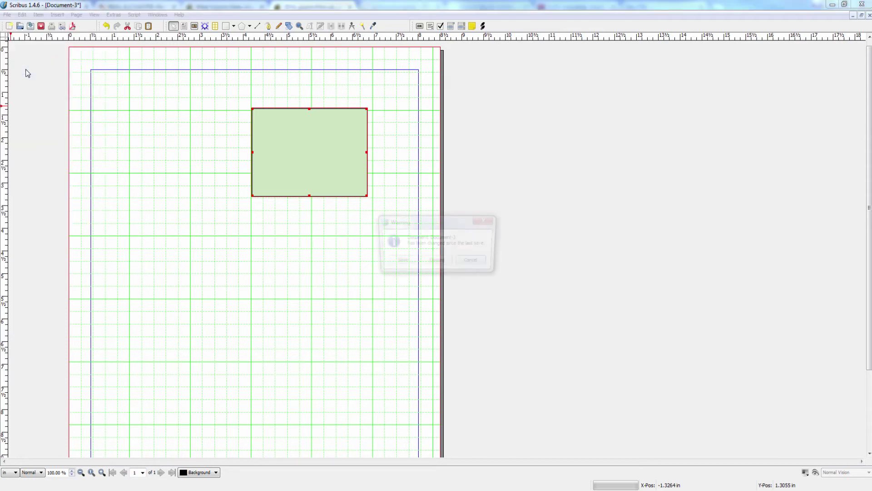
click(436, 262)
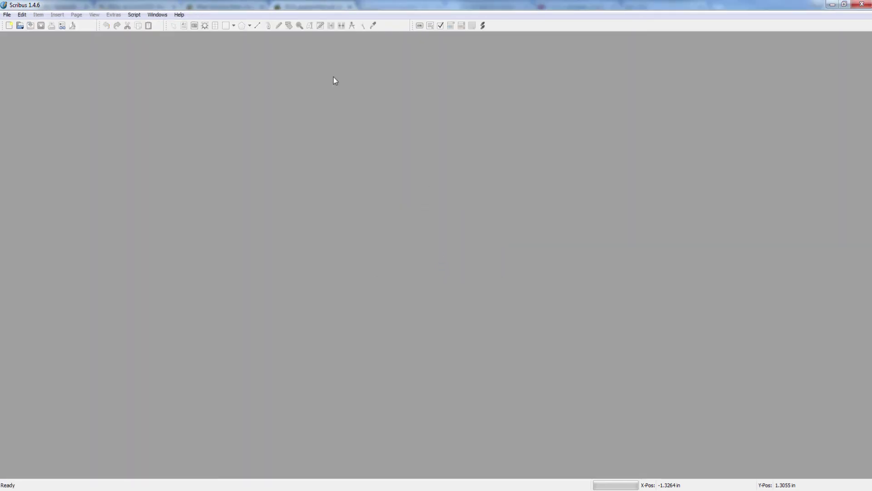
Open the default color list with no document open and make Scribus Basic WVSU the current color set.
click(7, 16)
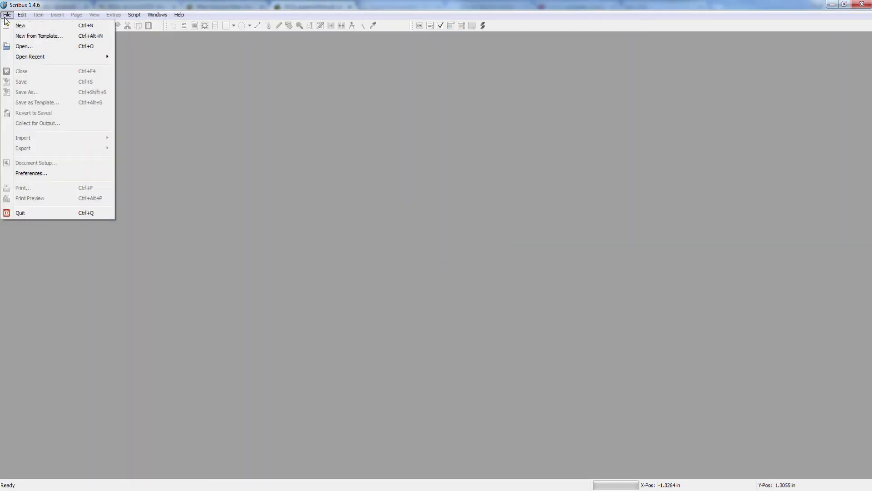
mouse_move(22, 14)
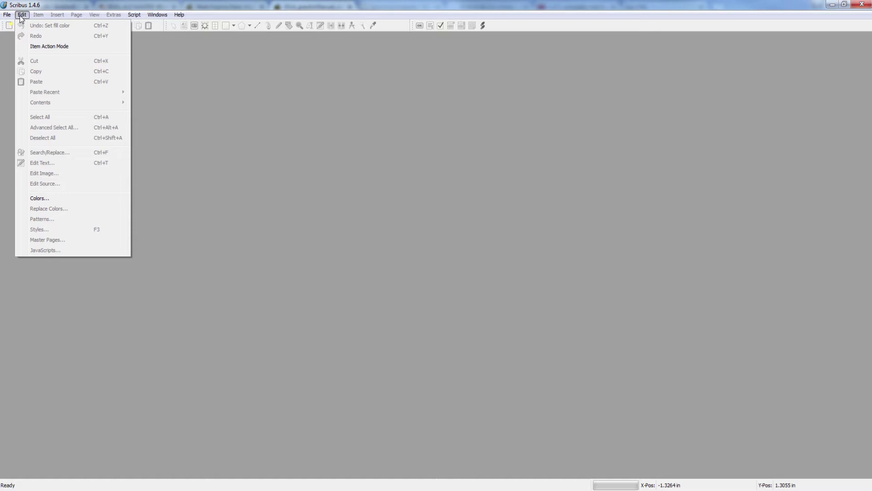
click(56, 198)
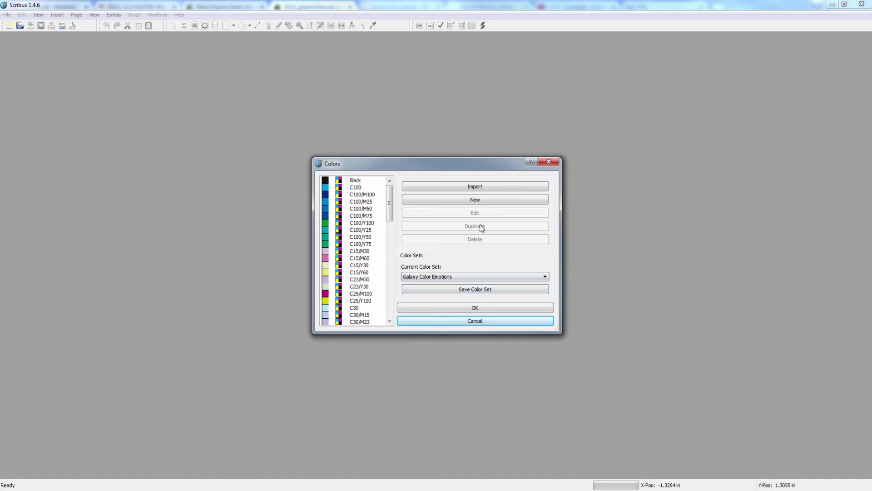
click(545, 276)
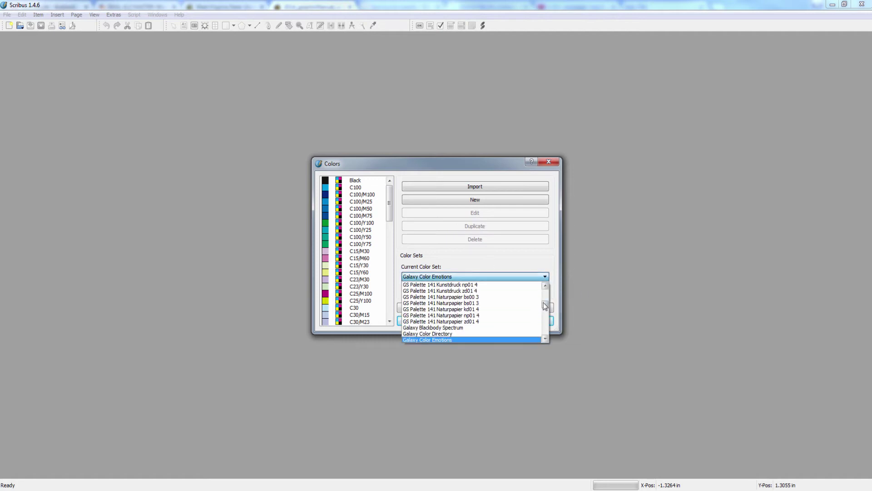
drag(544, 304, 545, 323)
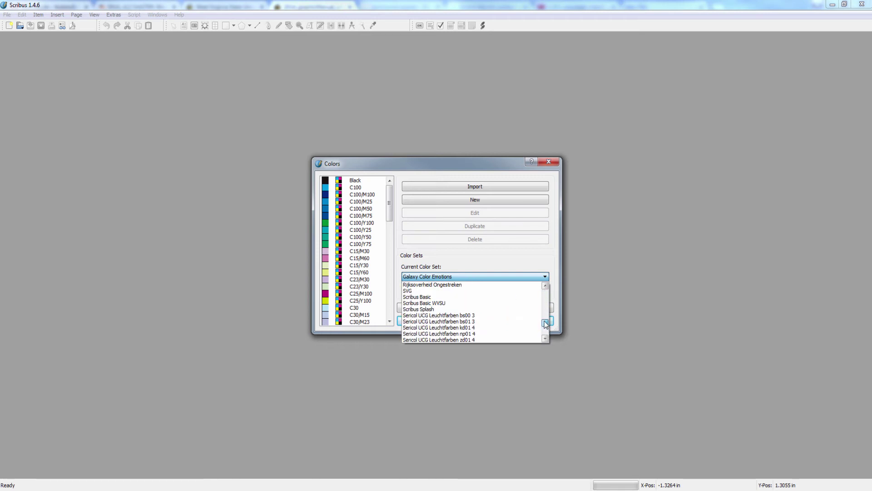
scroll(510, 321, down, 4)
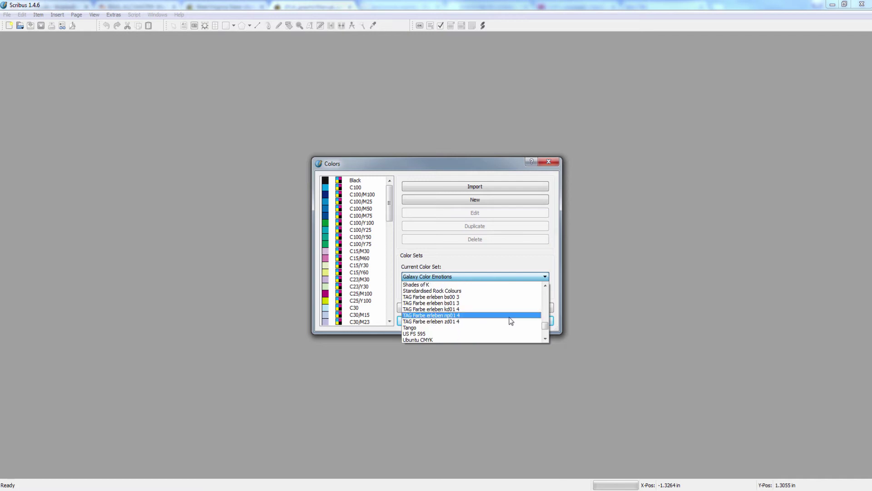
scroll(511, 322, up, 2)
scroll(511, 321, up, 2)
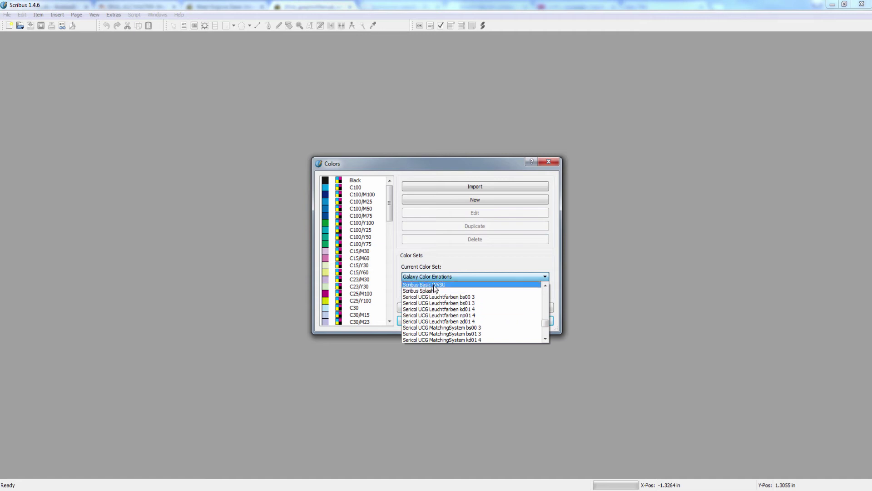
click(435, 285)
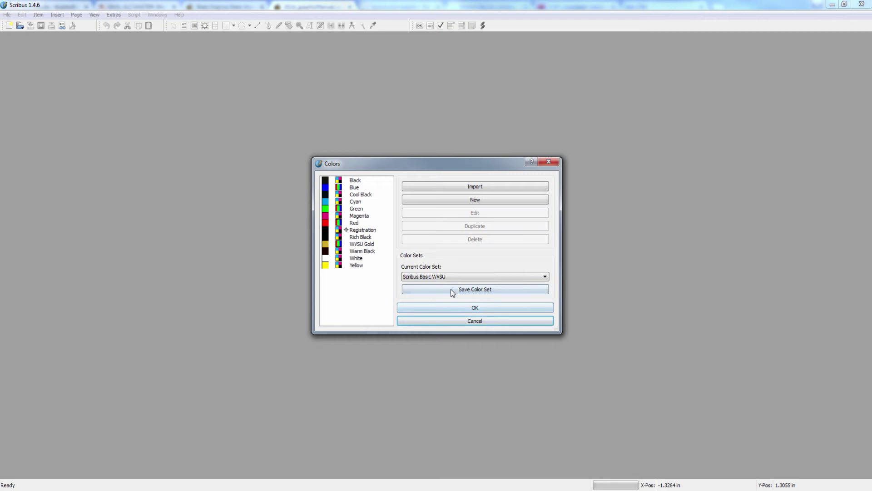
Start a new CMYK color named PMS 7752C and mark it as a spot color.
click(497, 201)
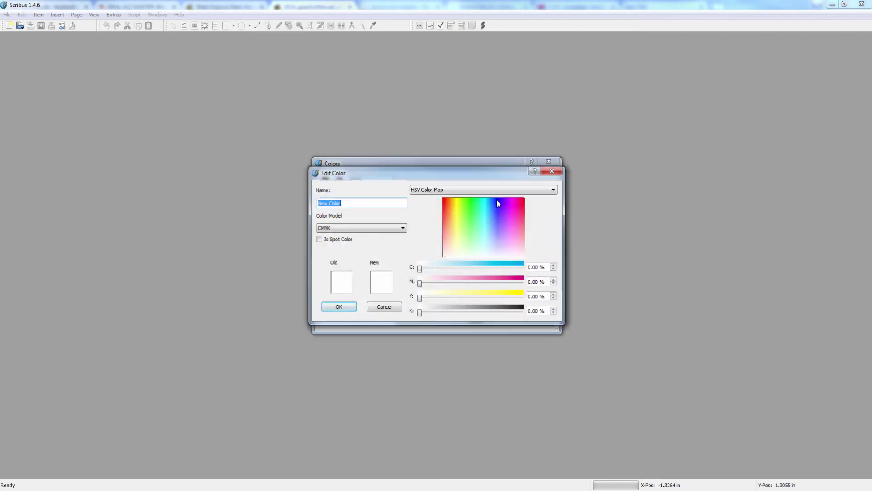
click(367, 205)
drag(367, 202, 296, 204)
text(PMS 7752C)
click(320, 240)
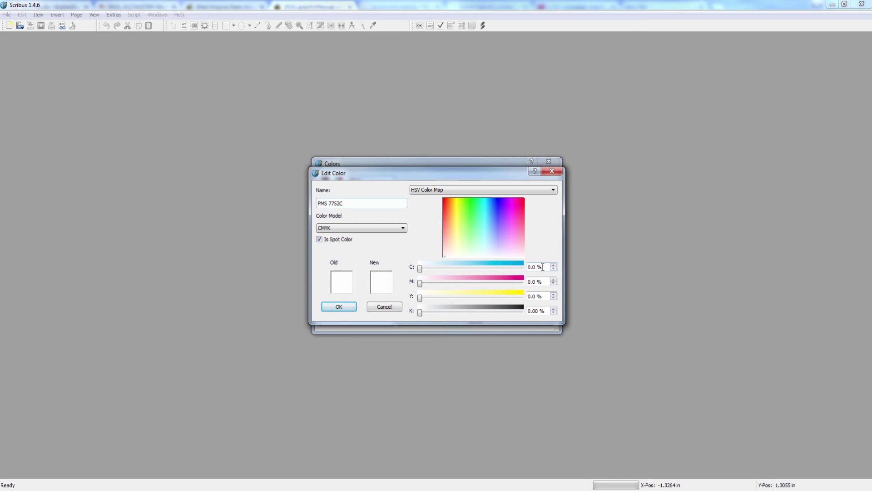
Set the new spot color to 20% cyan, 30% magenta and 100% yellow, and add it to the color list.
drag(542, 266, 524, 271)
text(20)
key(Tab)
text(30)
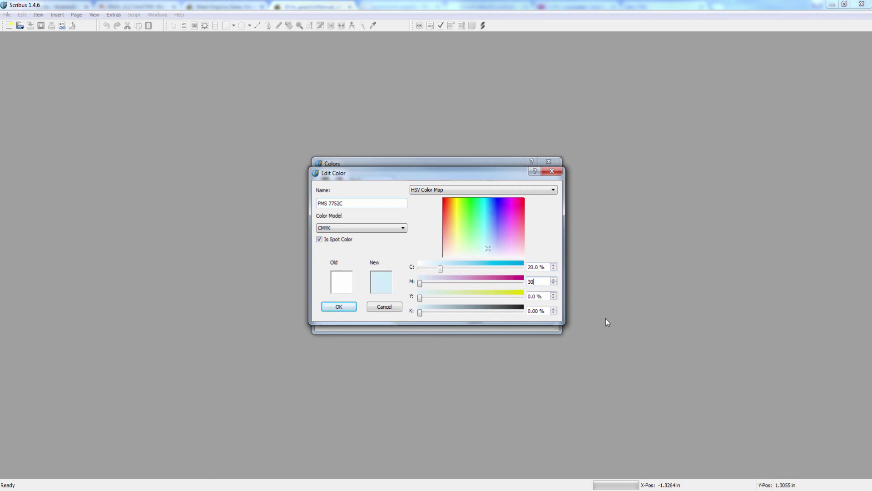
key(Tab)
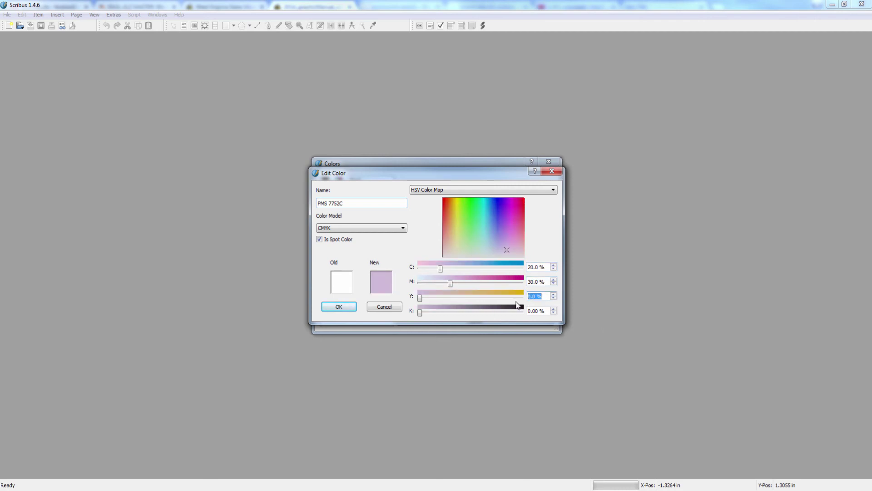
text(100)
click(339, 307)
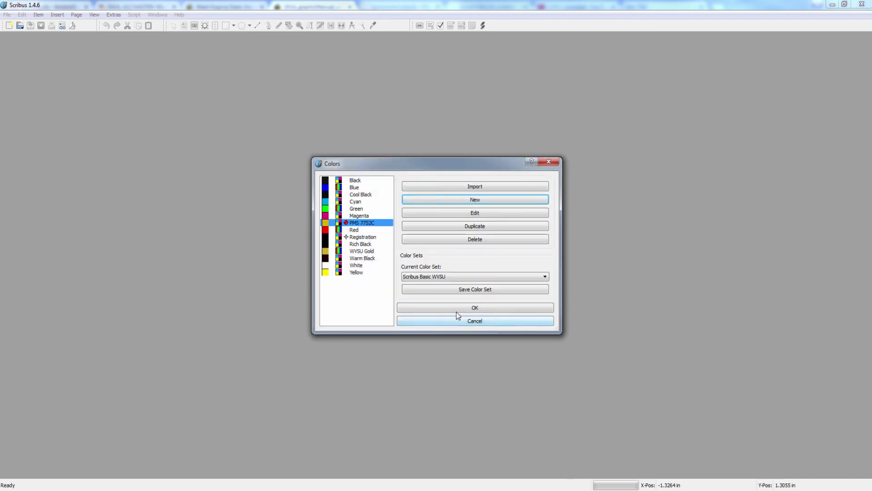
Save the color set under the name Scribus Basic WVSU, accept the default colors, and reopen the color list to check it.
click(482, 291)
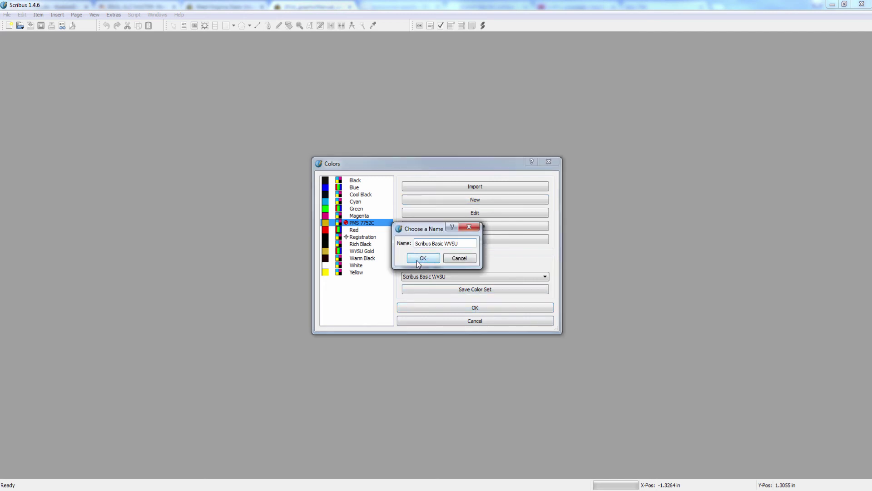
click(422, 259)
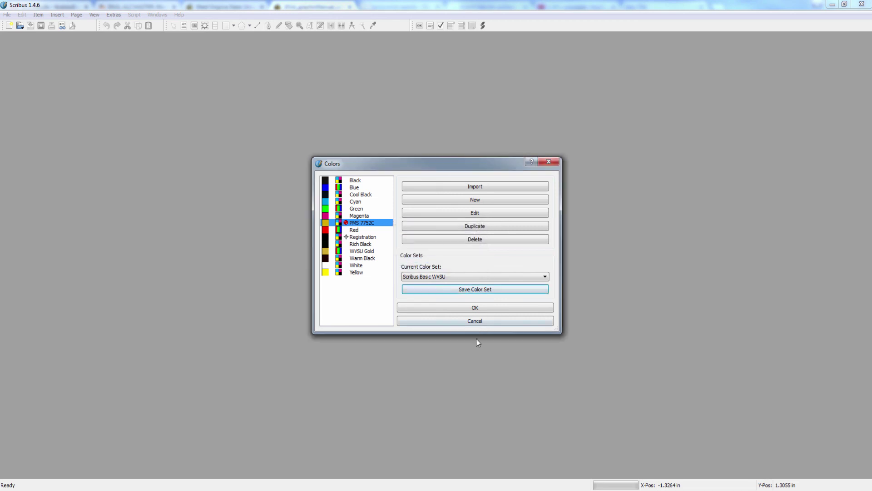
click(480, 307)
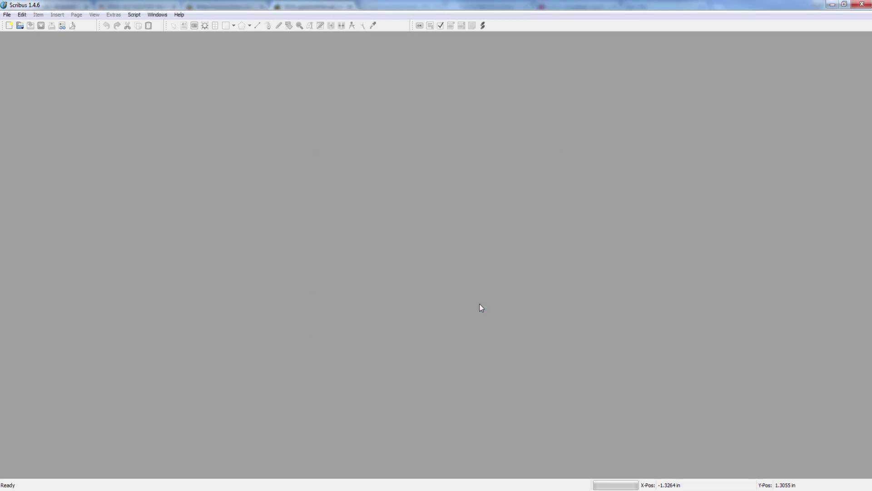
click(22, 14)
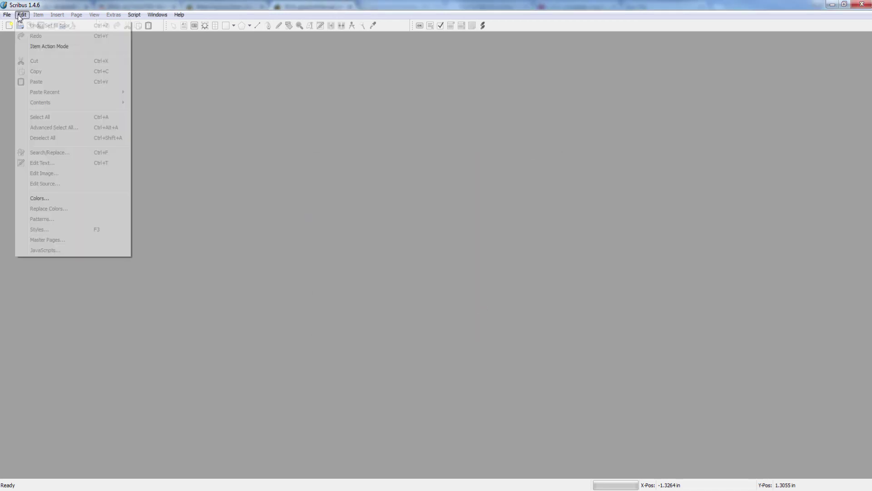
click(46, 200)
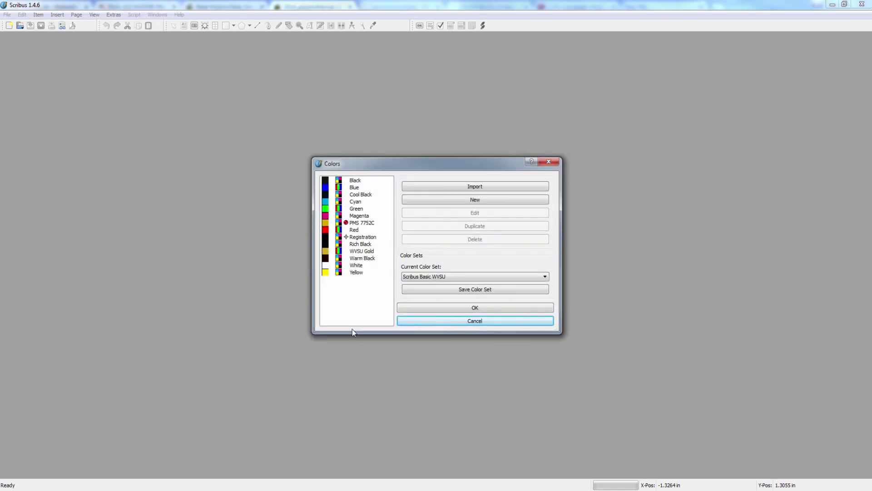